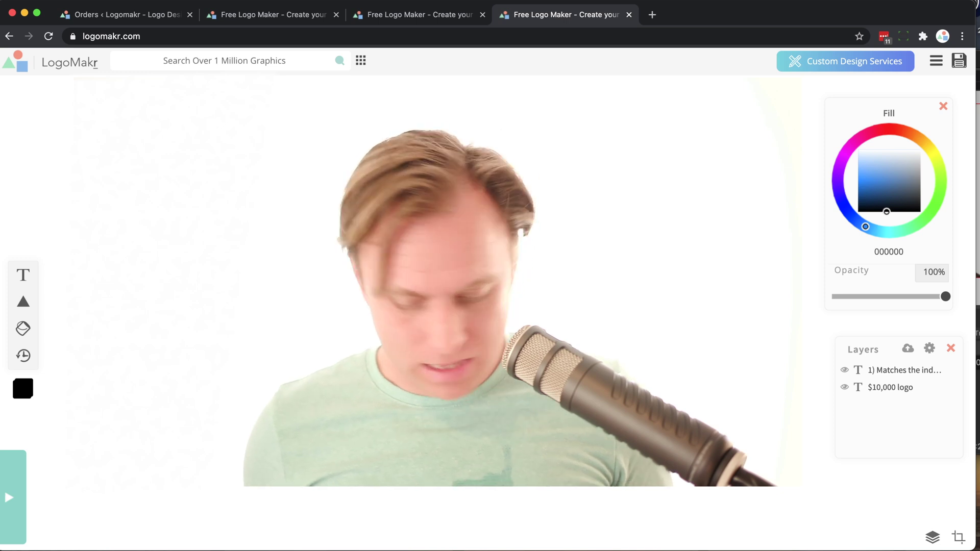
Switch to the bp sunflower design and shift the central white starburst left
click(498, 329)
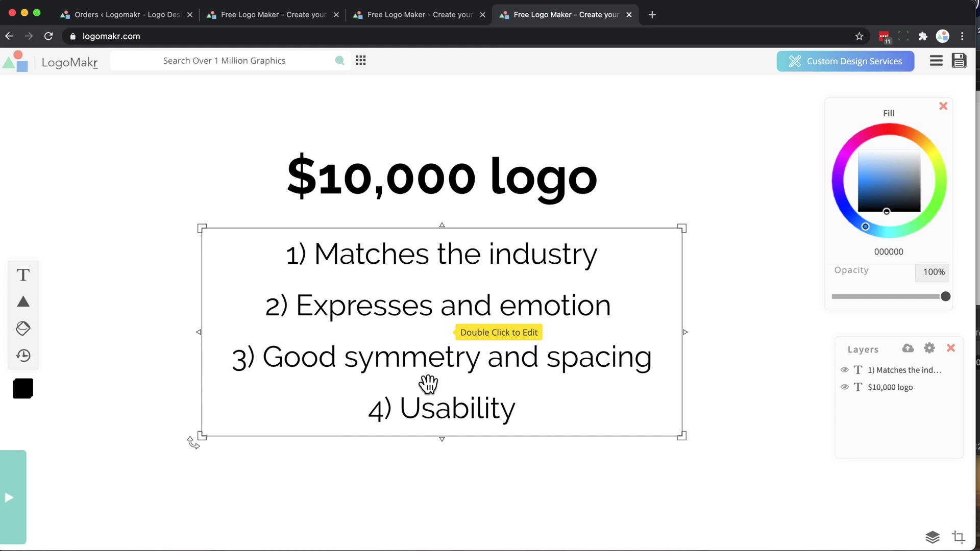
click(444, 178)
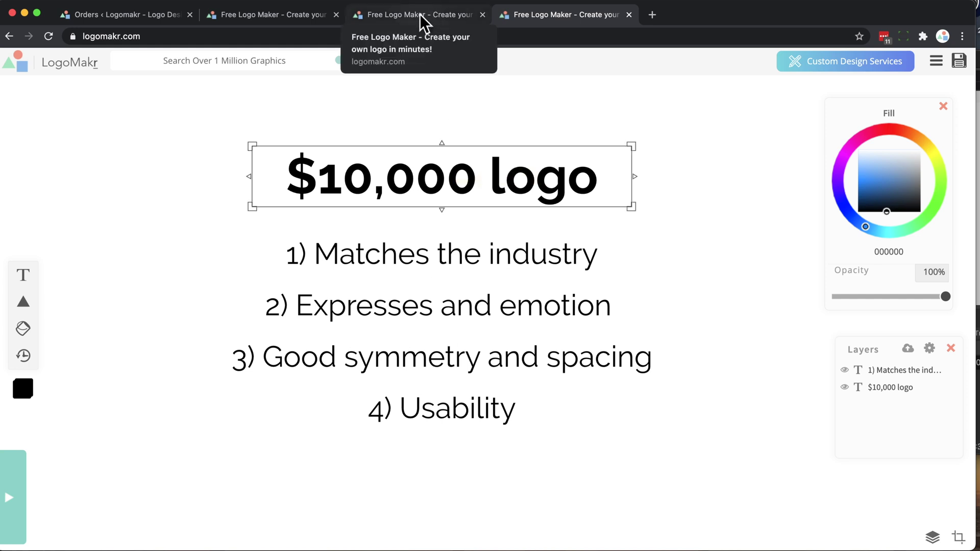
click(420, 20)
click(443, 217)
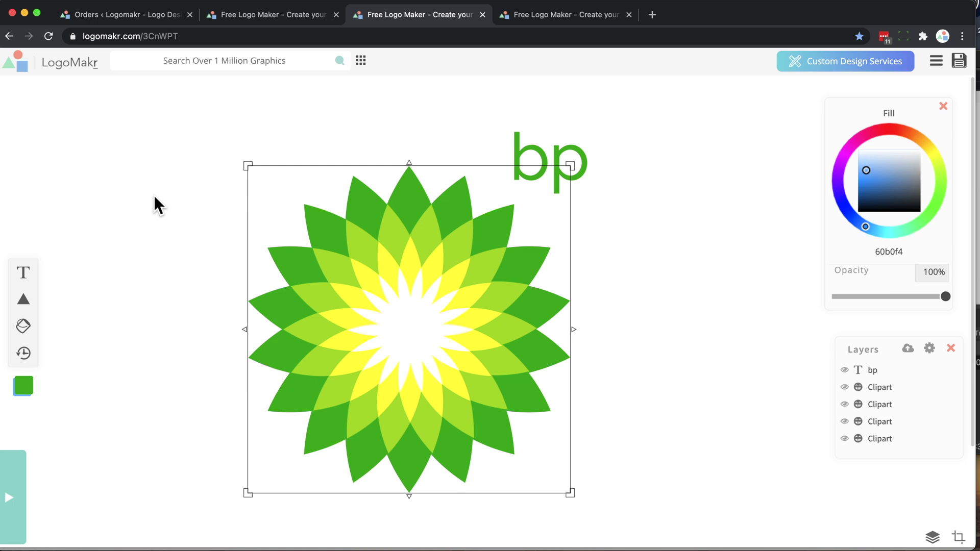
click(151, 197)
click(453, 328)
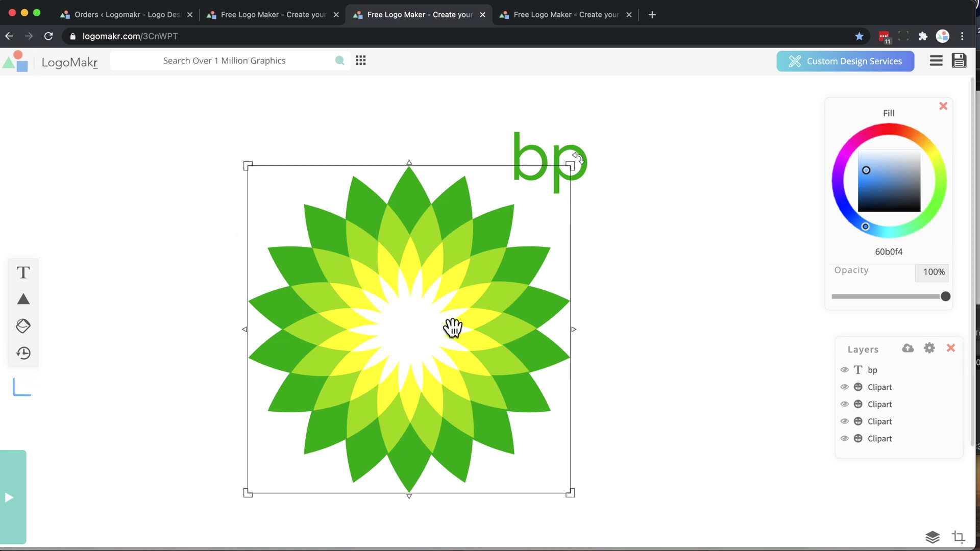
drag(453, 329, 408, 326)
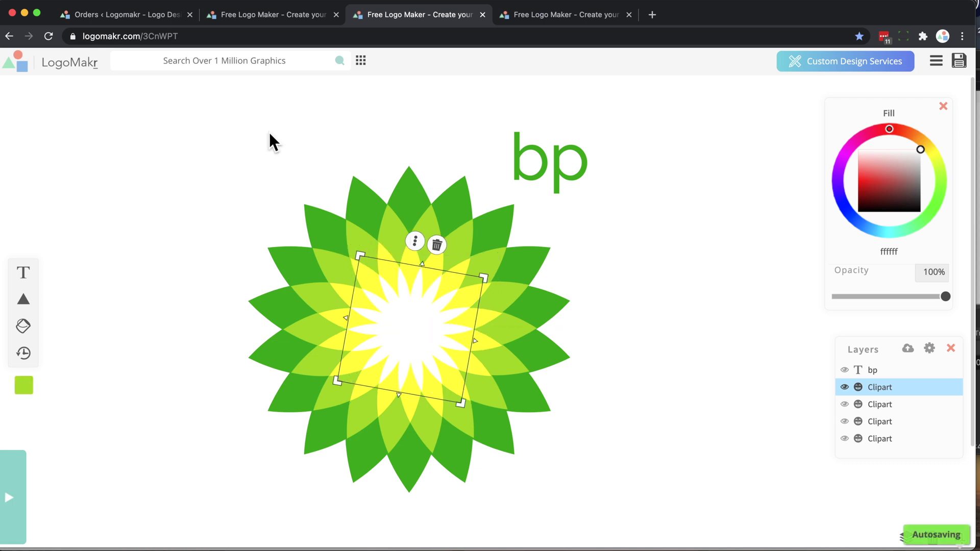
Google 'bp logo cost' in a new tab and highlight the $211,000,000 figure
click(653, 15)
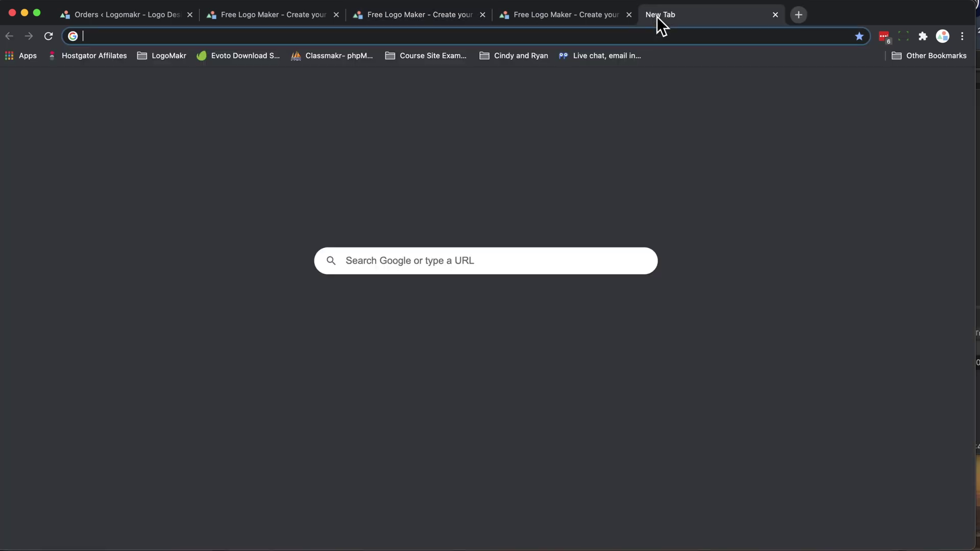
text(bp logo )
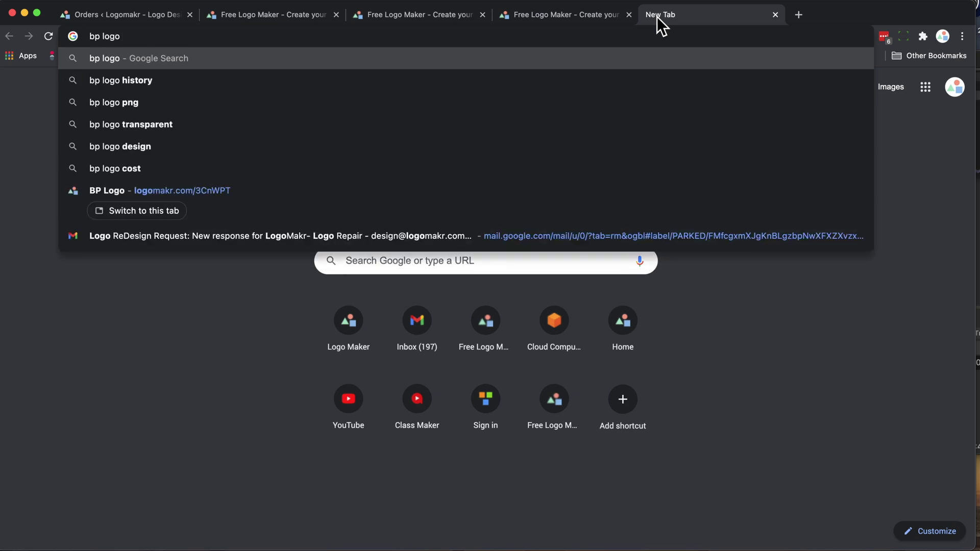
text(cost)
key(Return)
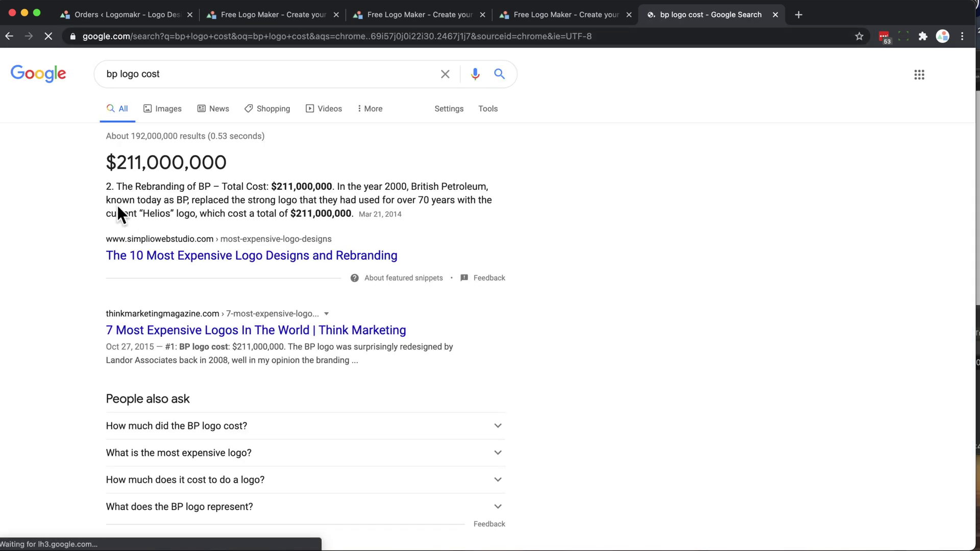
mouse_move(117, 162)
mouse_down()
mouse_move(147, 164)
mouse_move(128, 164)
mouse_move(135, 169)
mouse_up()
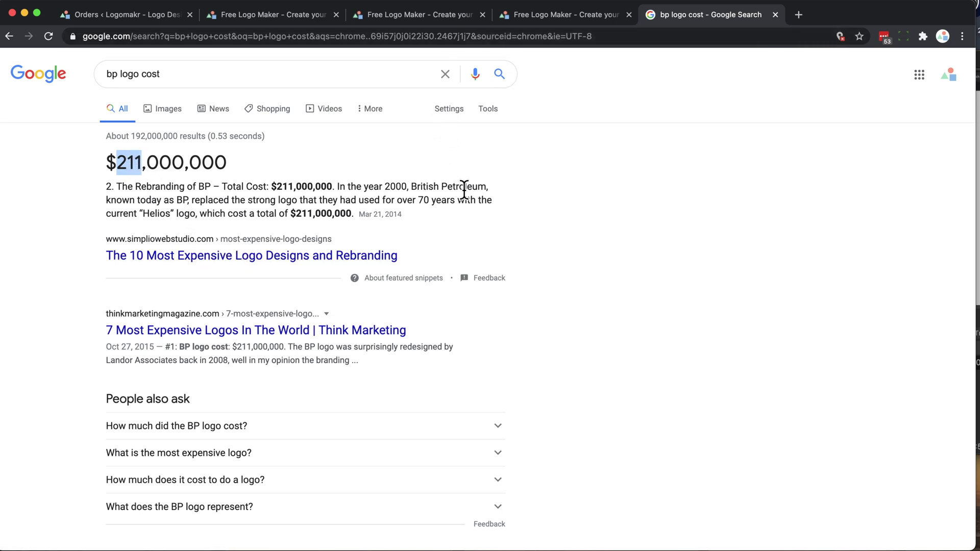
Back in the bp design, select the bp wordmark to inspect its font settings
click(535, 13)
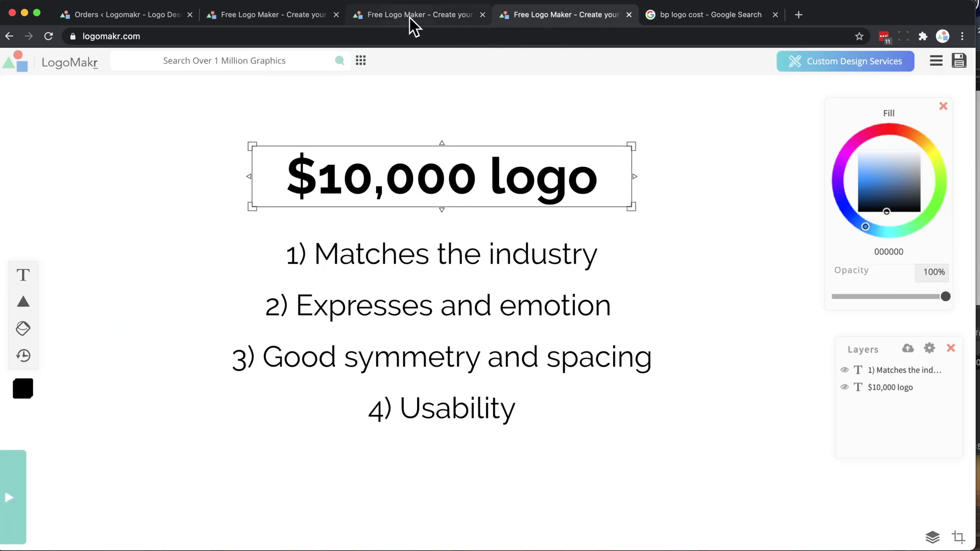
click(408, 16)
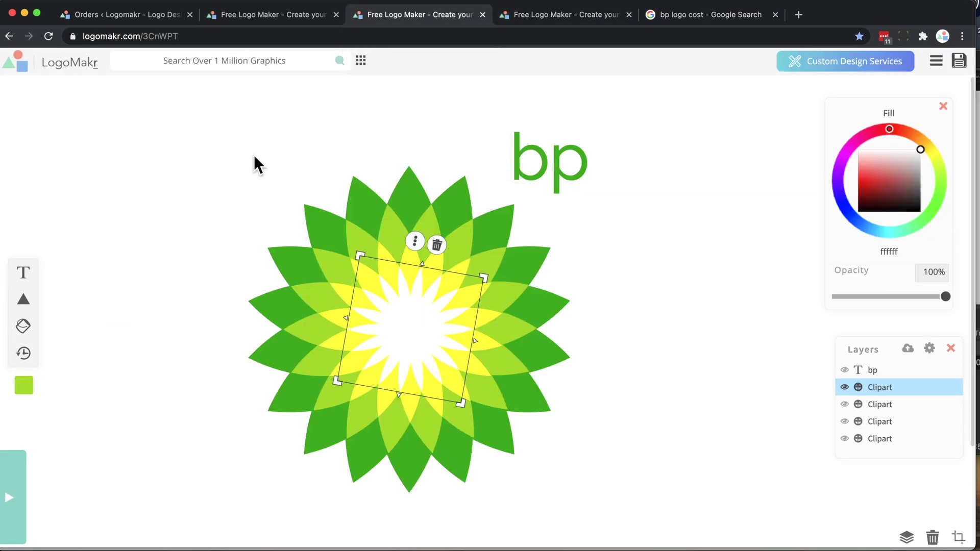
click(610, 128)
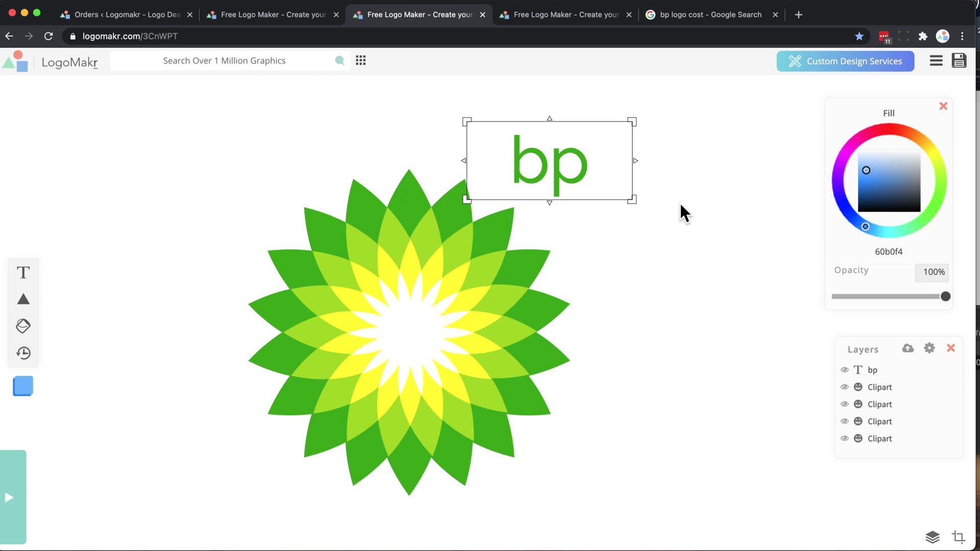
click(564, 165)
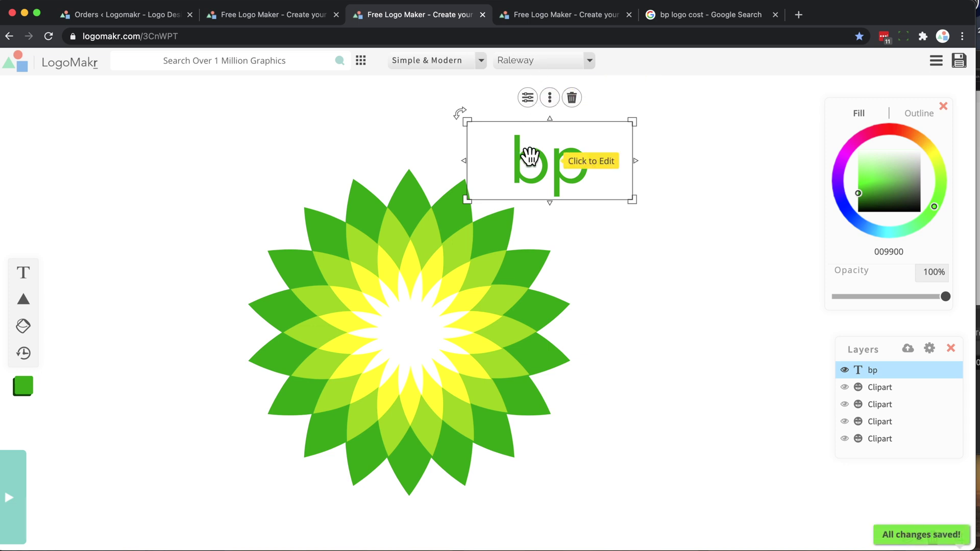
click(652, 345)
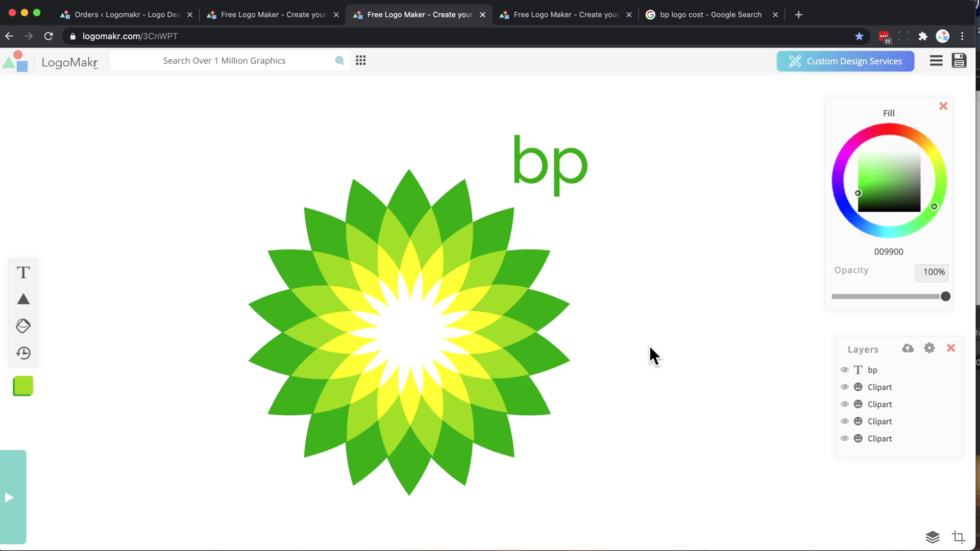
Return to the $10,000 logo design and repeatedly select its numbered checklist text
click(575, 169)
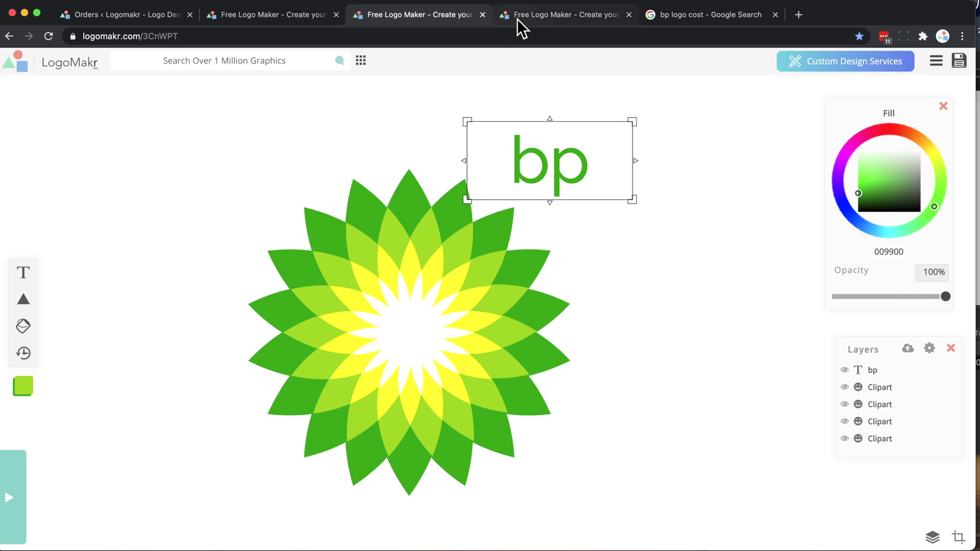
click(526, 16)
click(328, 247)
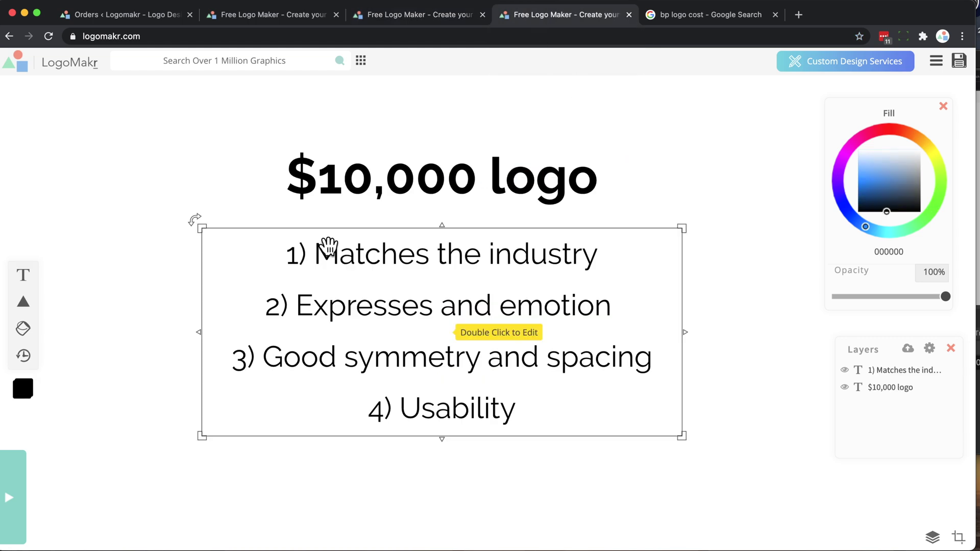
click(176, 172)
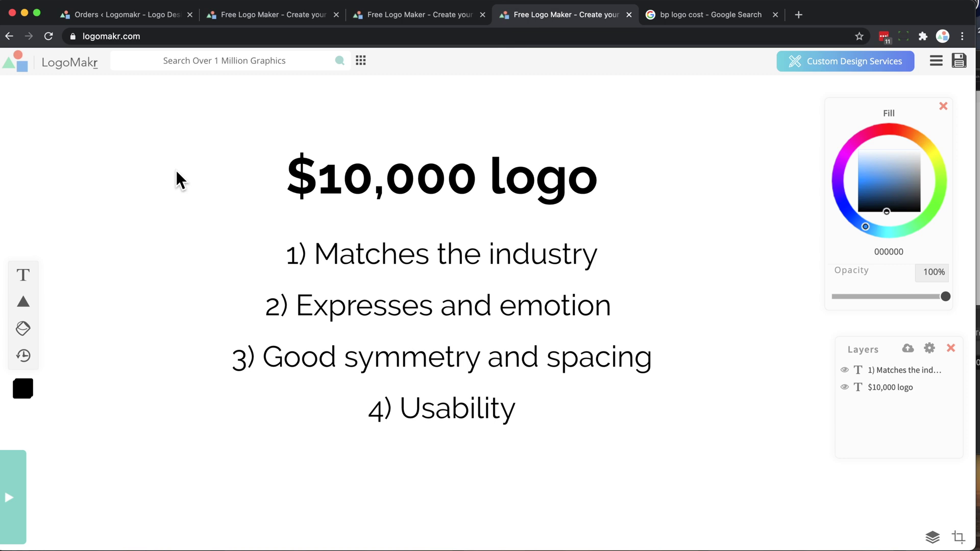
click(339, 245)
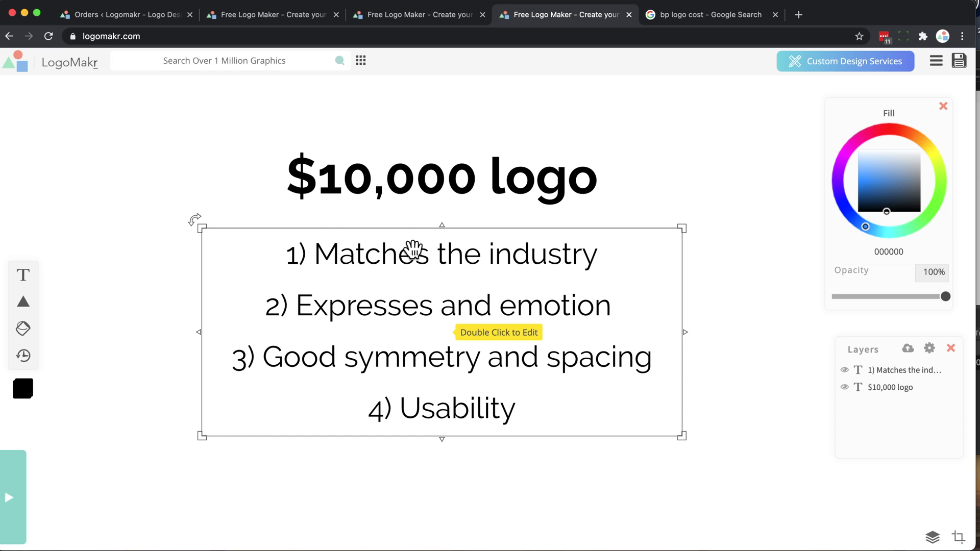
click(205, 174)
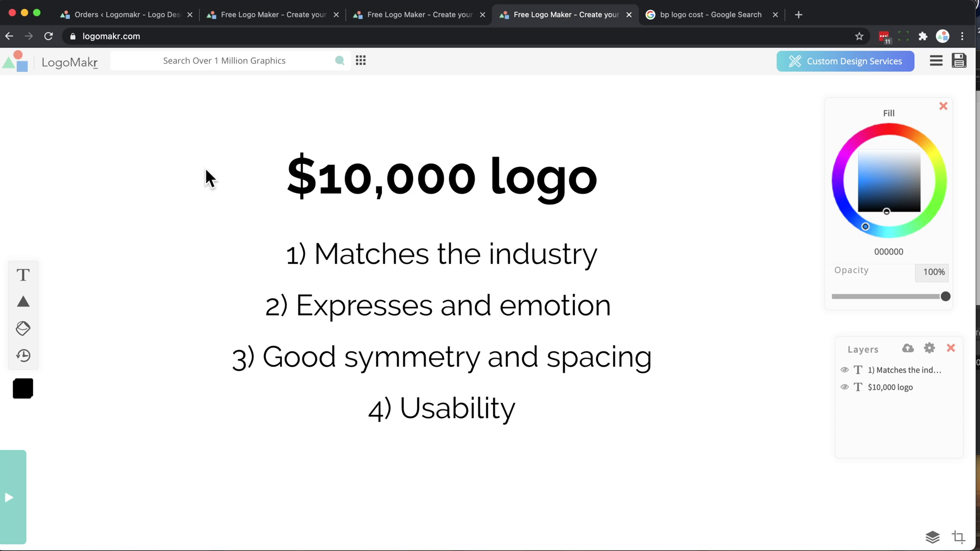
click(385, 260)
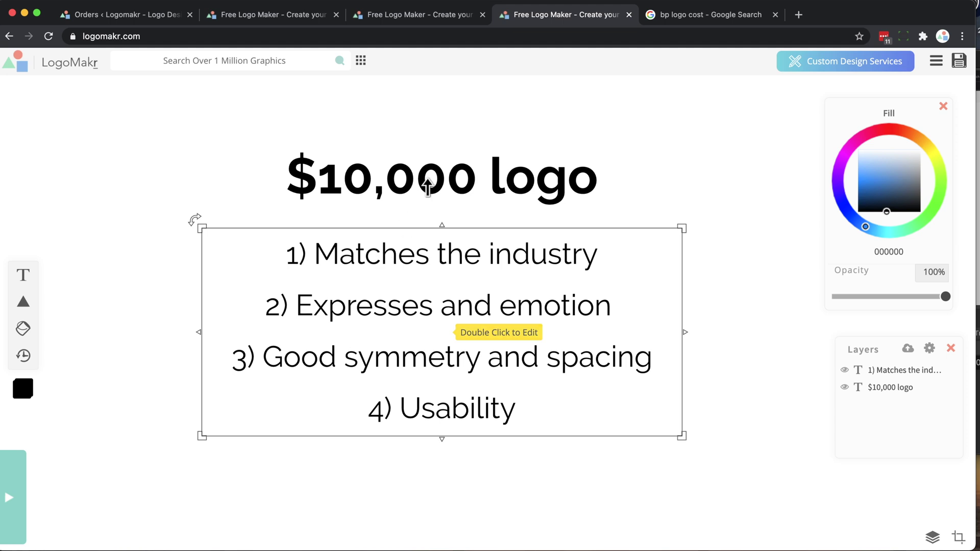
click(418, 16)
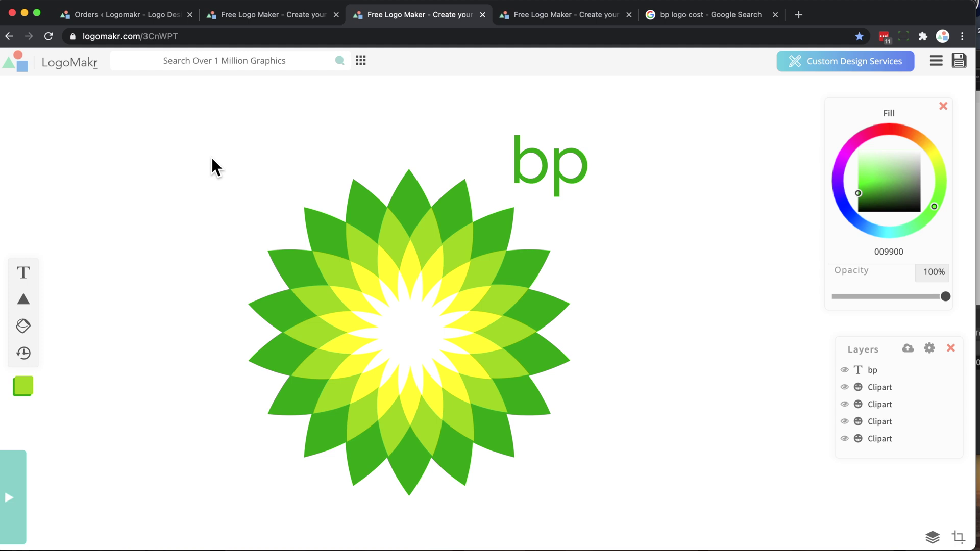
click(565, 13)
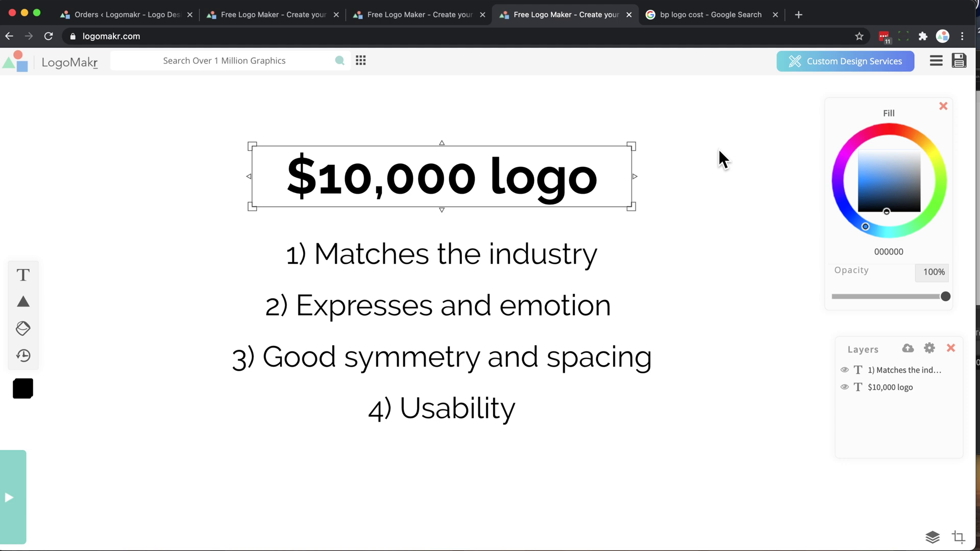
Compare the $10,000 checklist and title with the bp wordmark, switching between designs
click(351, 305)
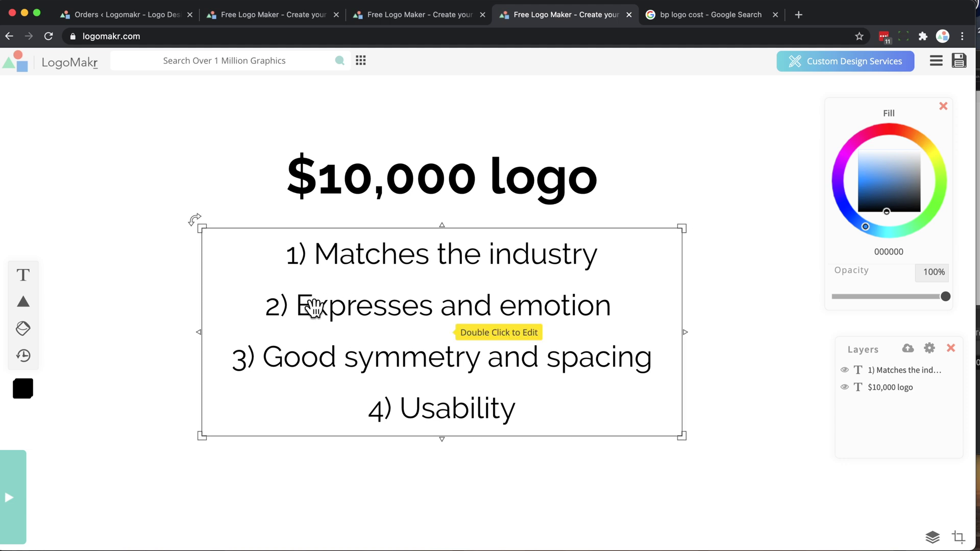
click(337, 179)
click(387, 14)
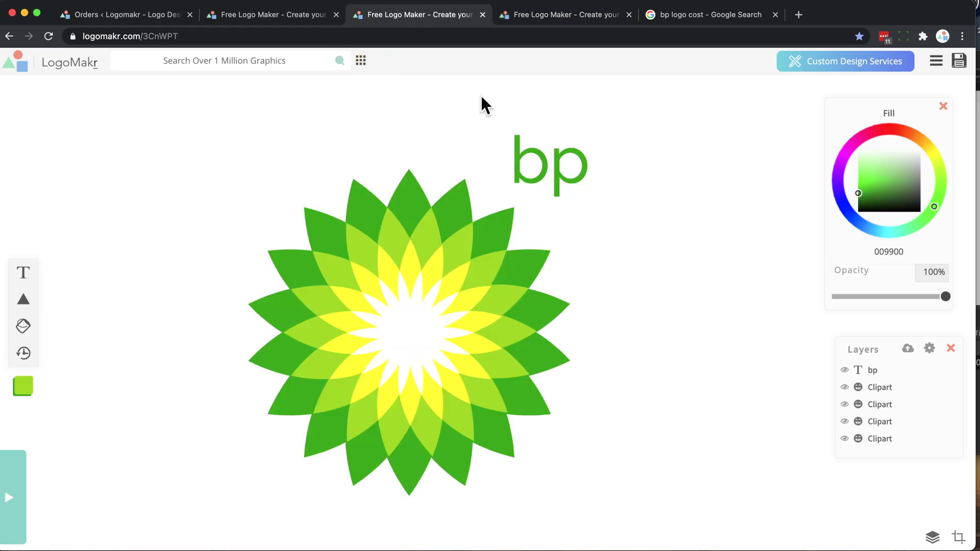
click(608, 161)
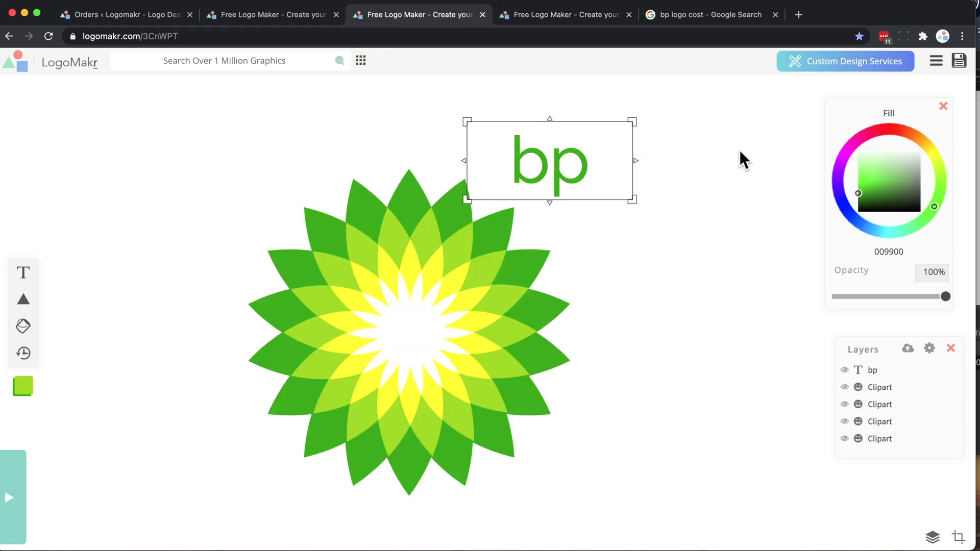
click(740, 152)
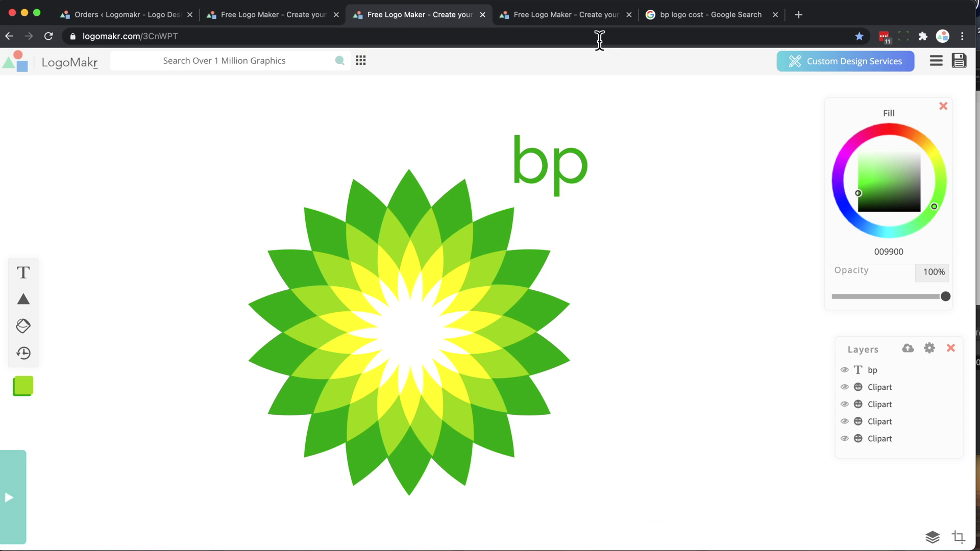
click(571, 16)
click(323, 274)
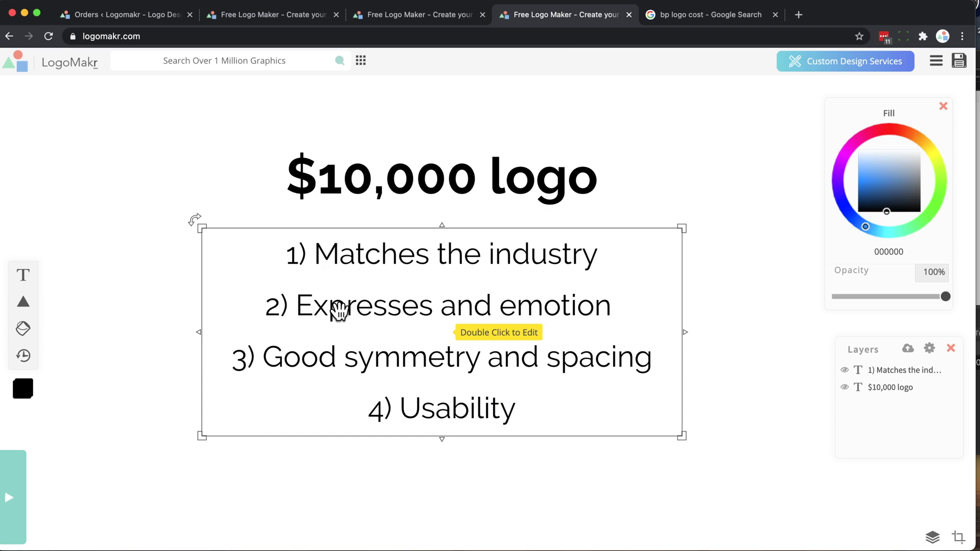
click(401, 173)
click(449, 306)
click(398, 176)
Nudge the bp wordmark down-right and undo a trial move of the central starburst
click(421, 16)
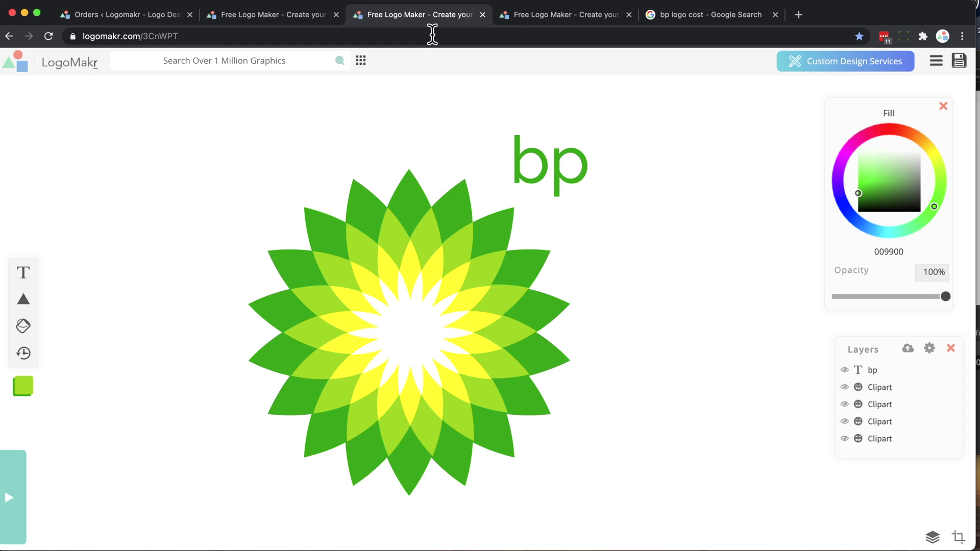
click(559, 164)
drag(559, 164, 575, 179)
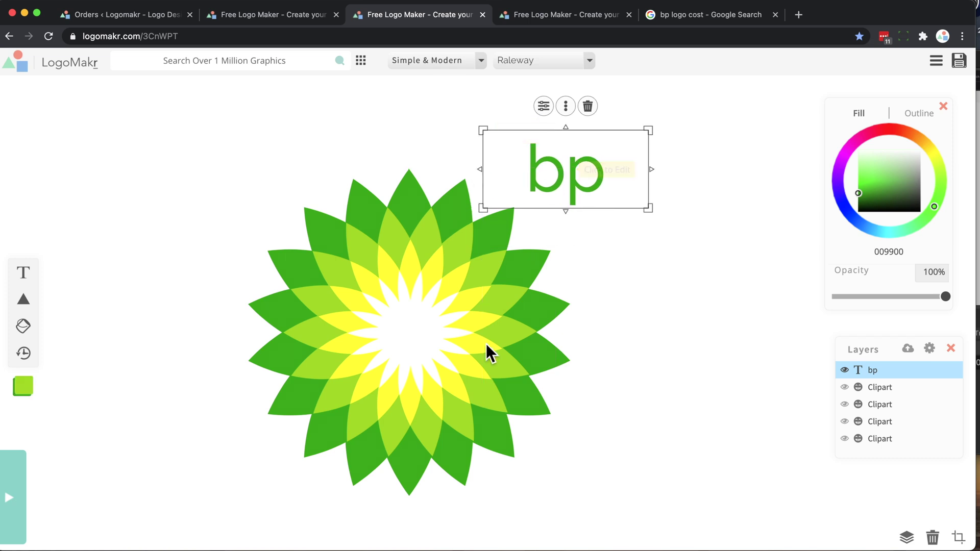
click(428, 311)
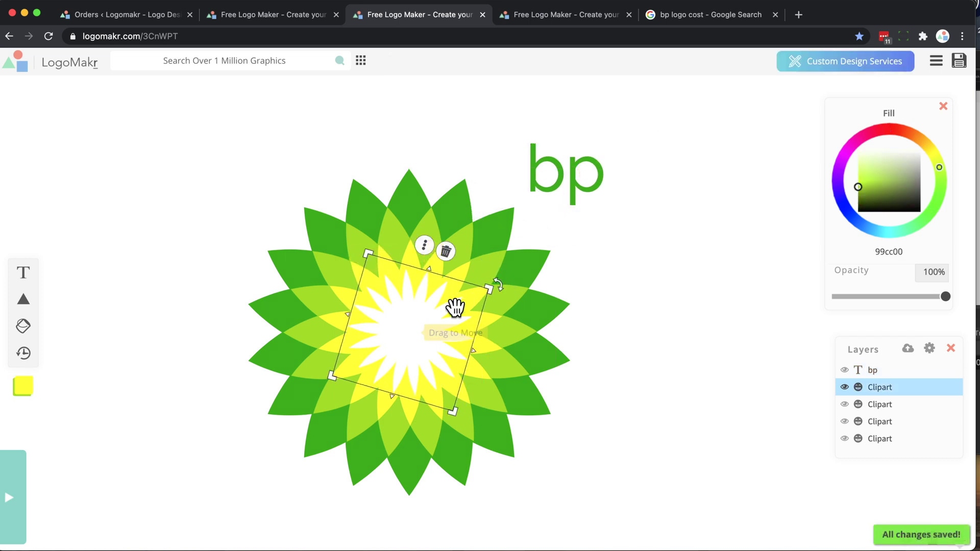
drag(455, 306, 467, 306)
key(super+z)
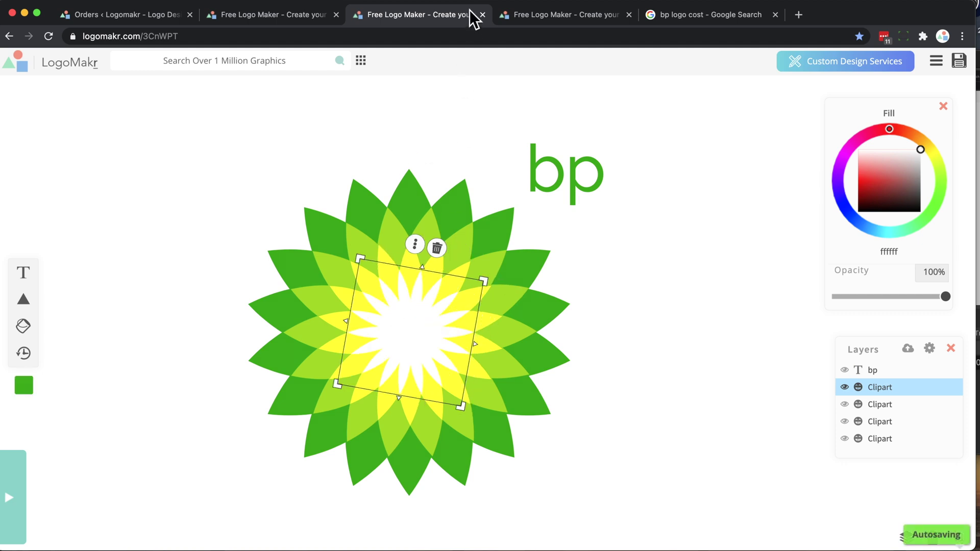
click(541, 23)
click(630, 376)
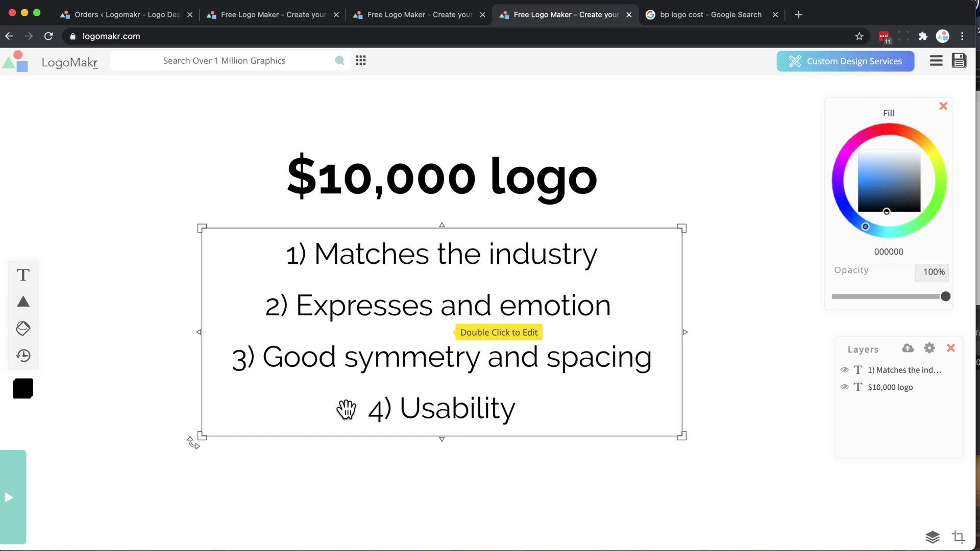
Select the entire bp logo and resize it, shrinking it toward its centre
click(424, 410)
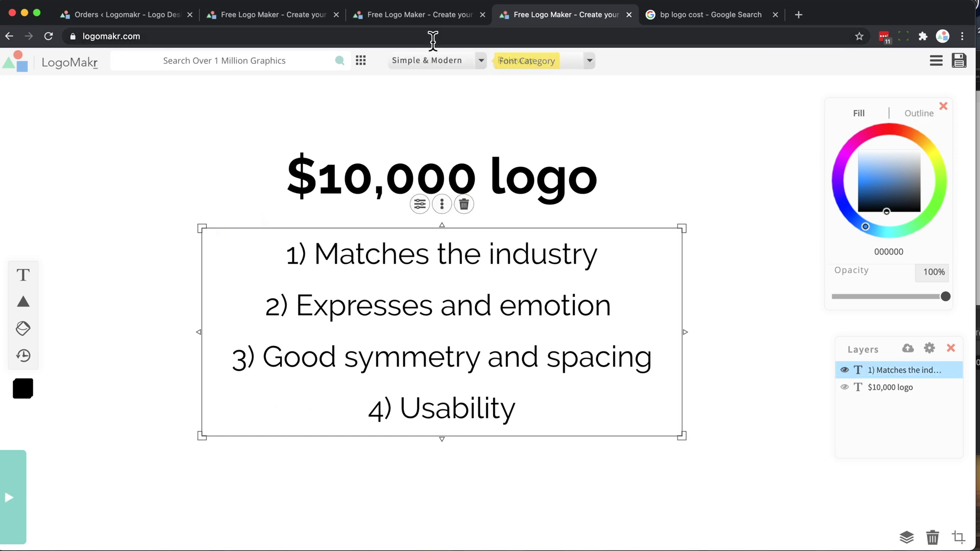
click(423, 23)
drag(659, 110, 319, 523)
drag(647, 128, 646, 162)
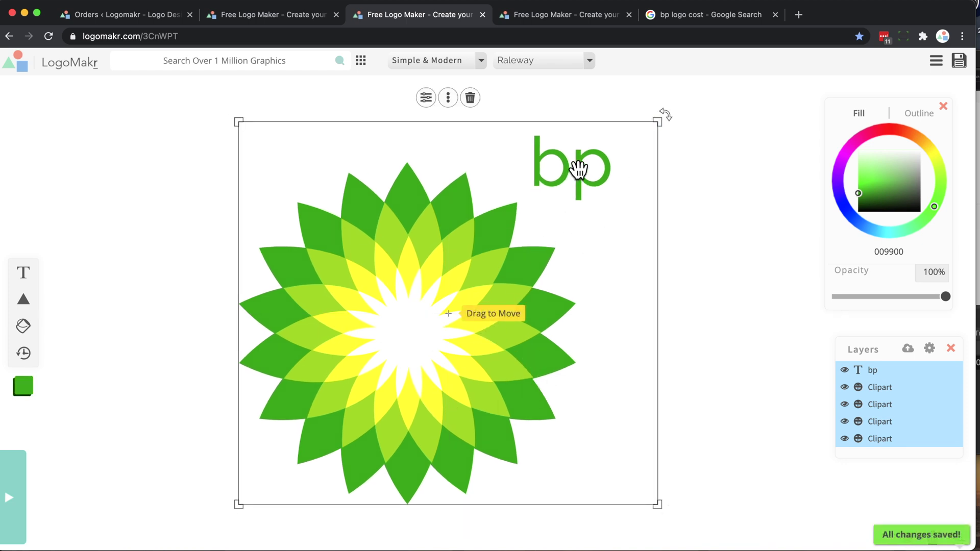
mouse_move(659, 125)
mouse_down()
mouse_move(496, 284)
mouse_move(712, 135)
mouse_move(683, 153)
mouse_move(673, 128)
mouse_up()
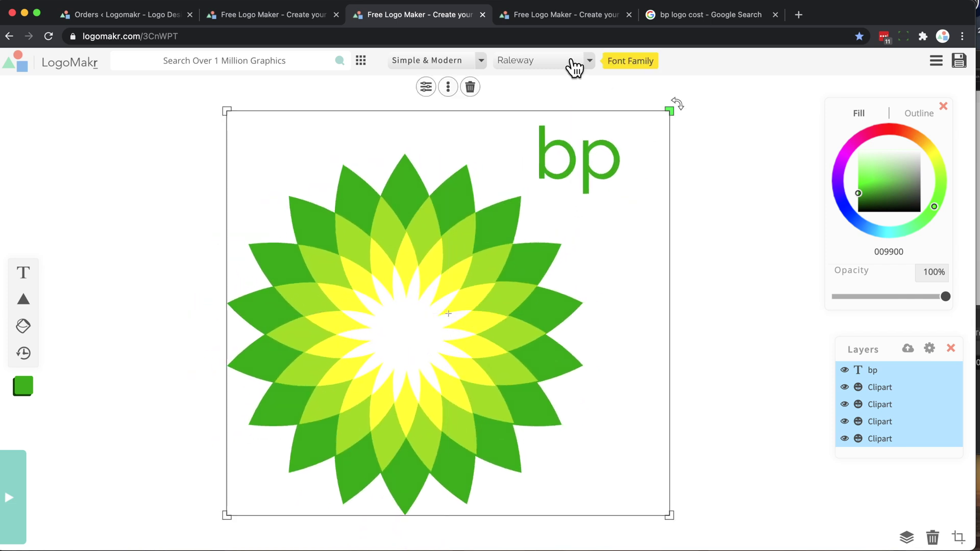
Compare against the $10,000 design, then reselect the flower and all bp logo parts
click(554, 14)
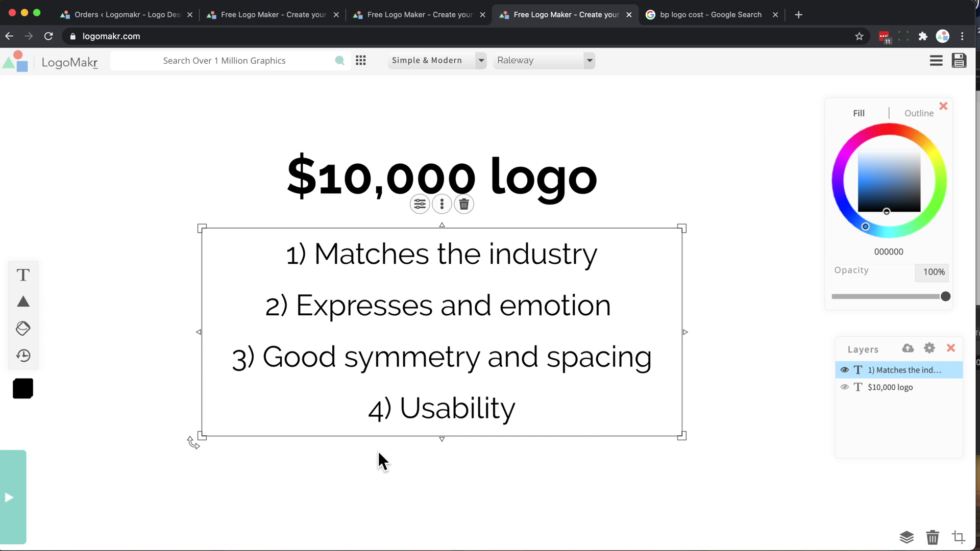
click(409, 16)
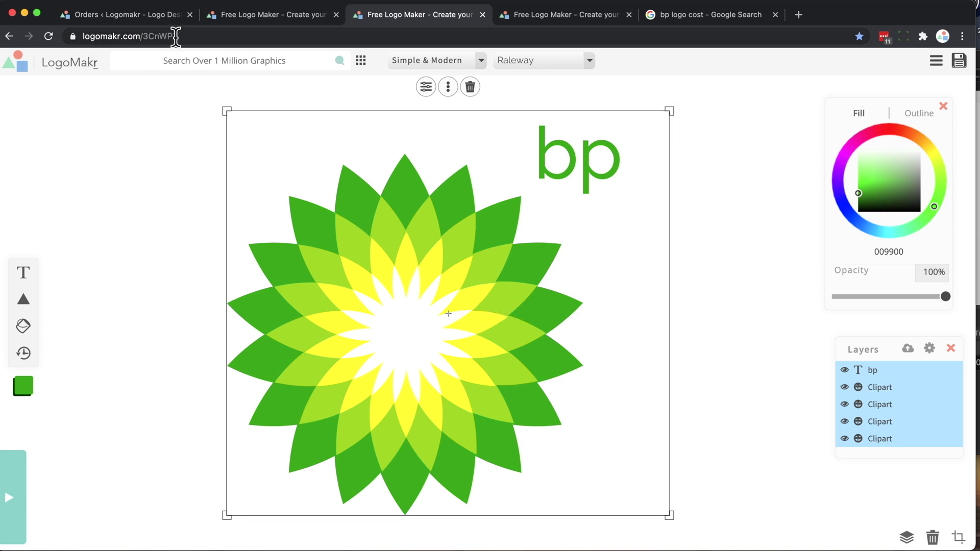
click(125, 167)
click(412, 344)
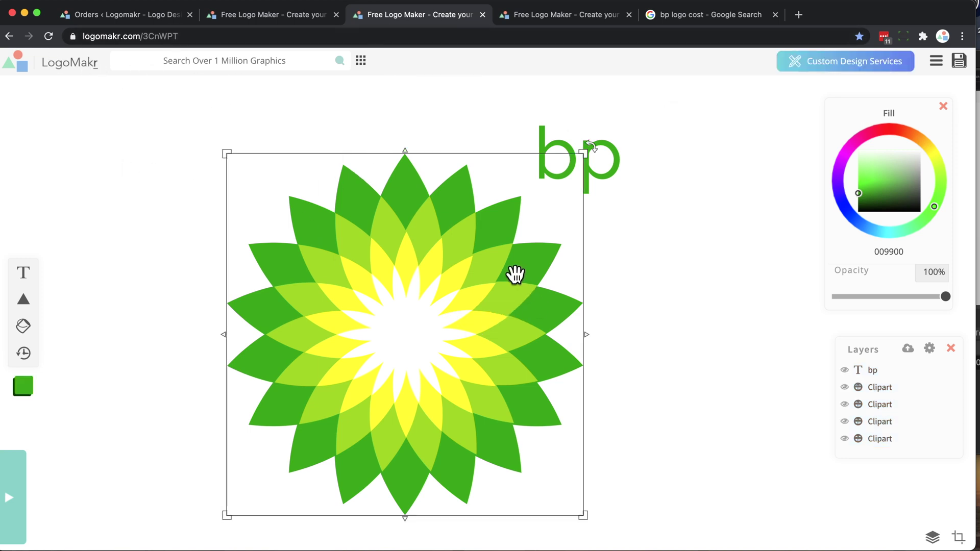
drag(709, 132, 363, 385)
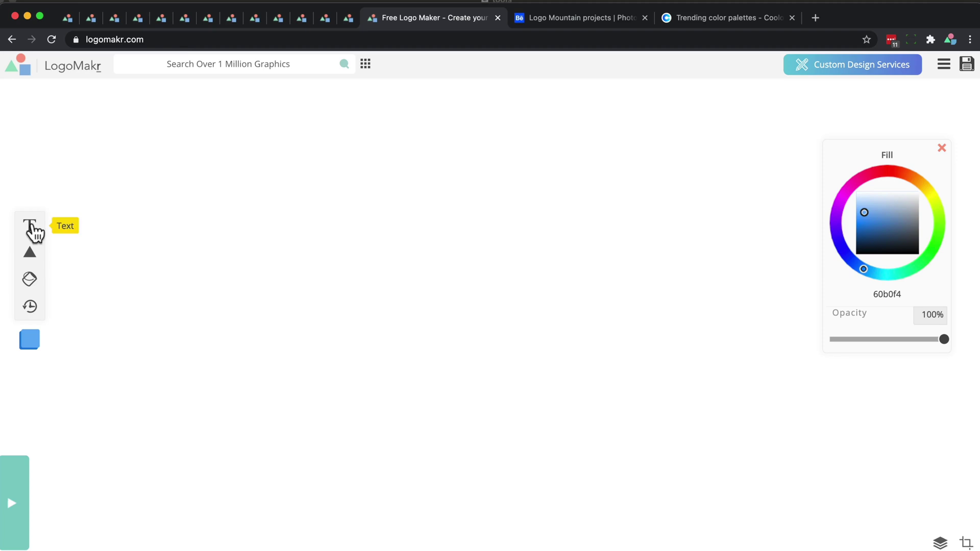
On the blank canvas, add and delete a text box, then search graphics for 'mountain'
click(32, 227)
click(524, 273)
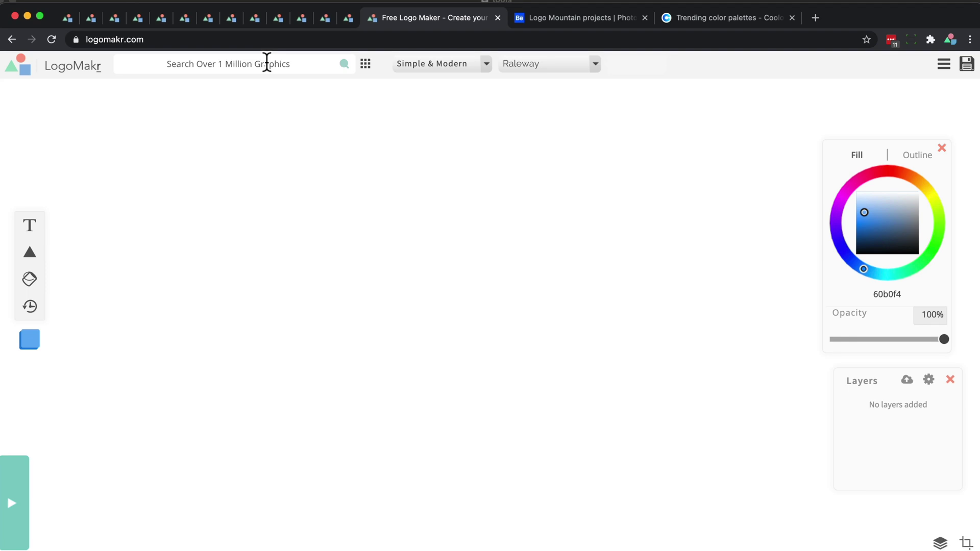
click(266, 62)
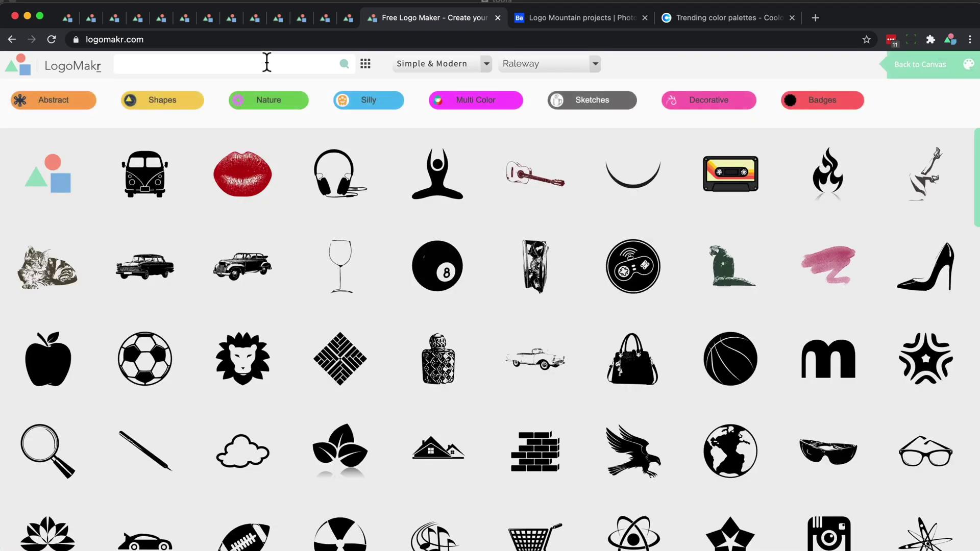
text(mountain)
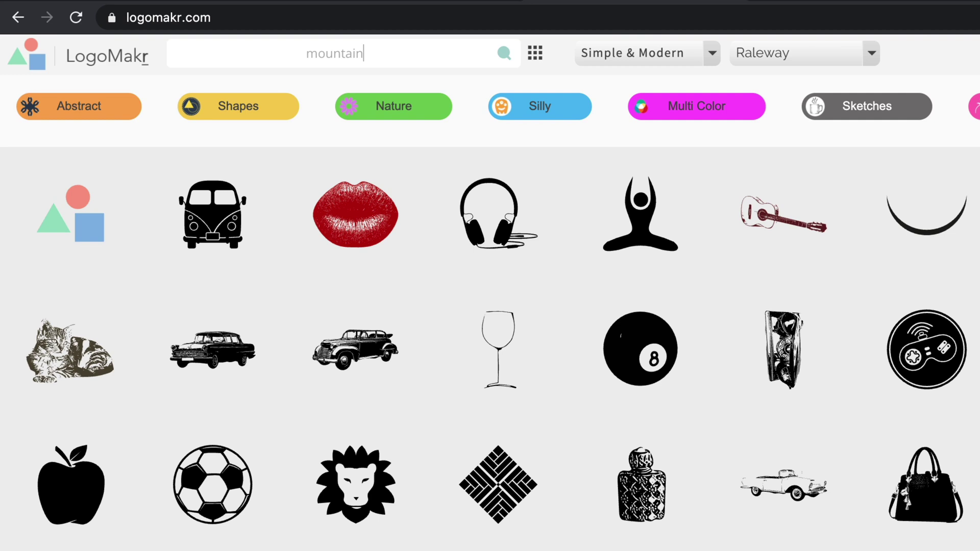
key(Return)
scroll(589, 429, down, 5)
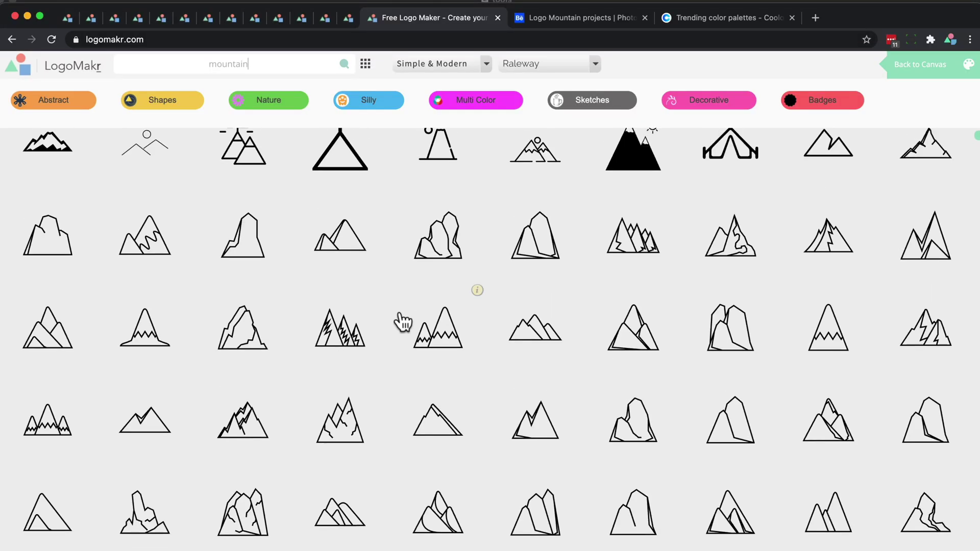
scroll(403, 322, up, 4)
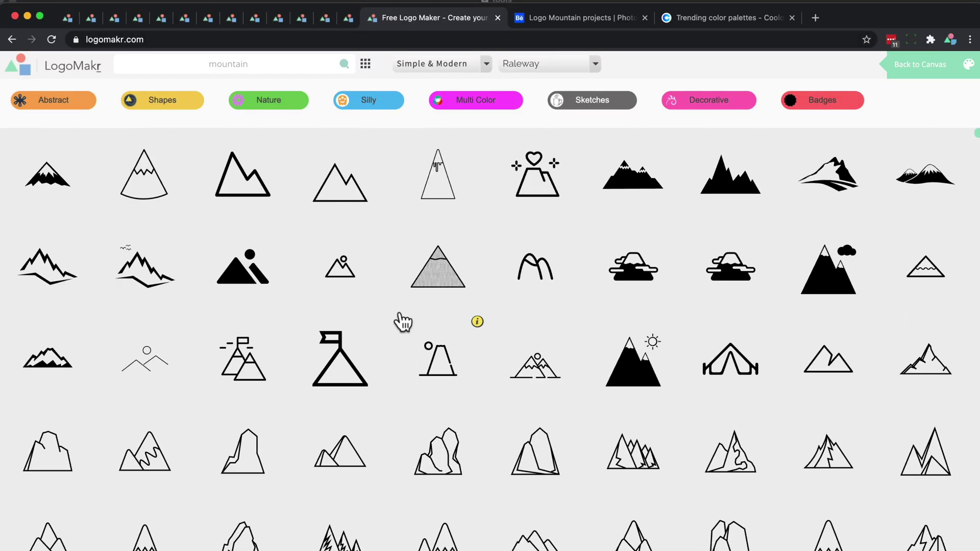
Add the black snow-capped mountain, enlarge it to about 200 px wide, and centre it
click(634, 176)
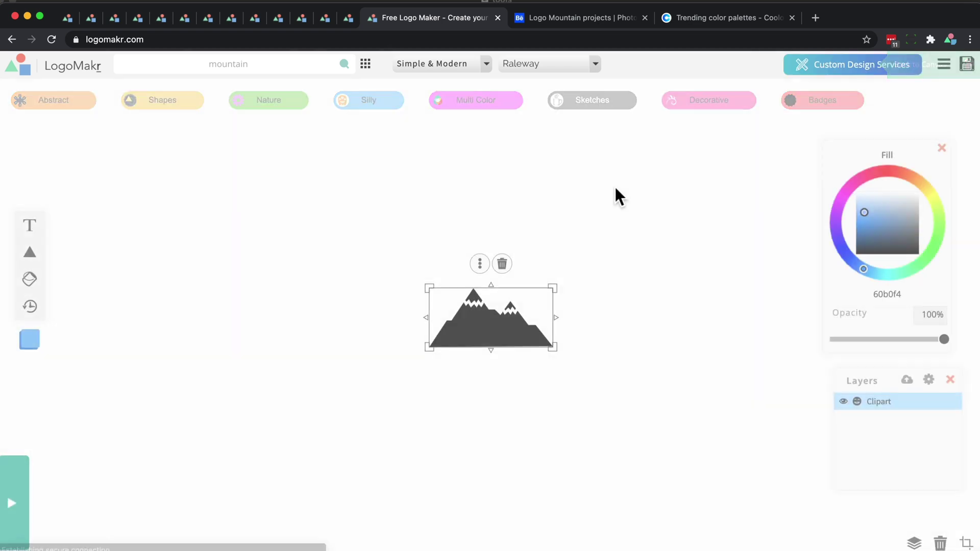
drag(500, 303, 403, 279)
drag(455, 259, 462, 253)
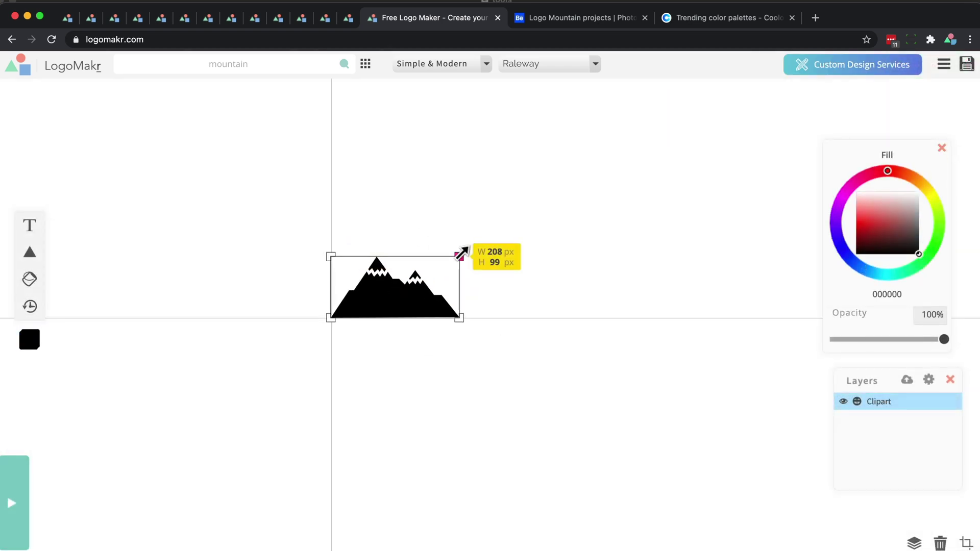
drag(404, 288, 381, 293)
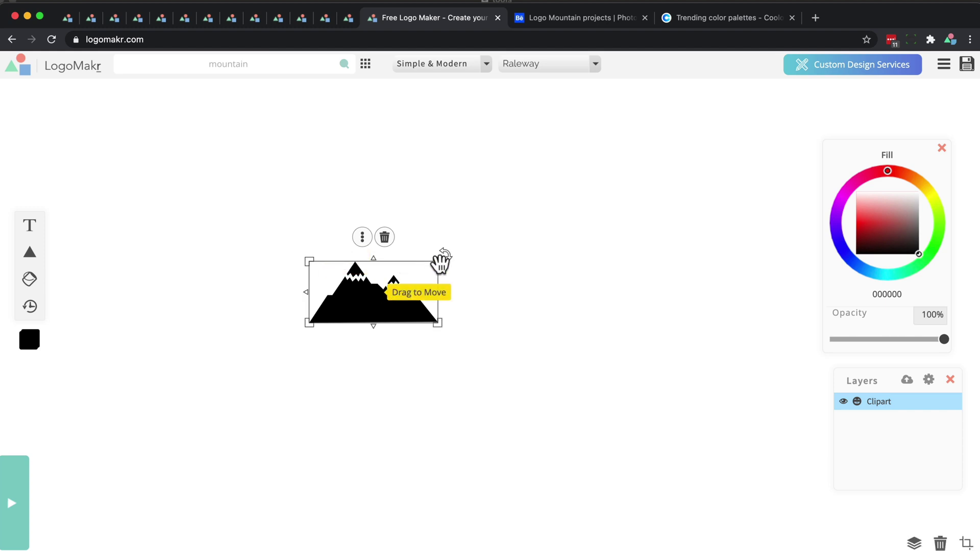
drag(440, 260, 503, 236)
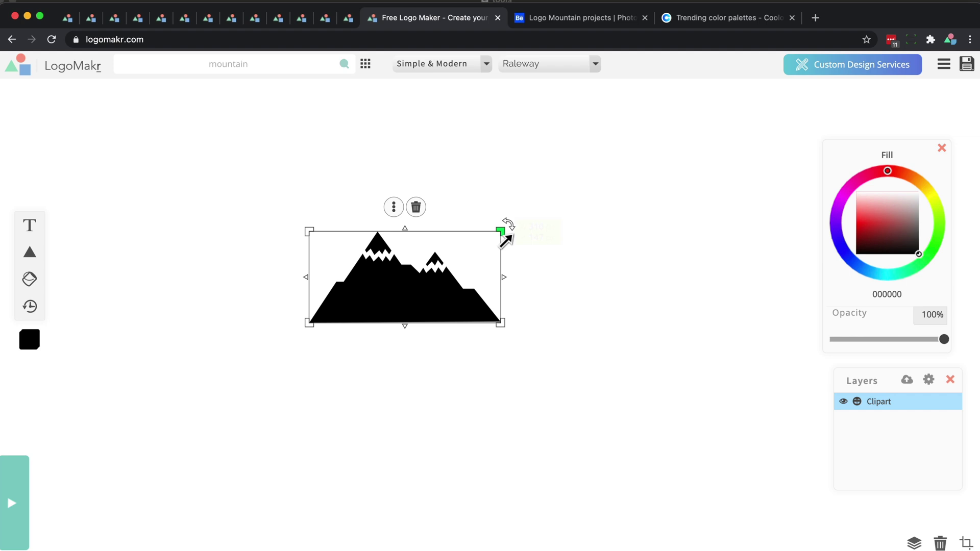
mouse_move(438, 277)
mouse_down()
mouse_move(453, 296)
mouse_move(455, 280)
mouse_up()
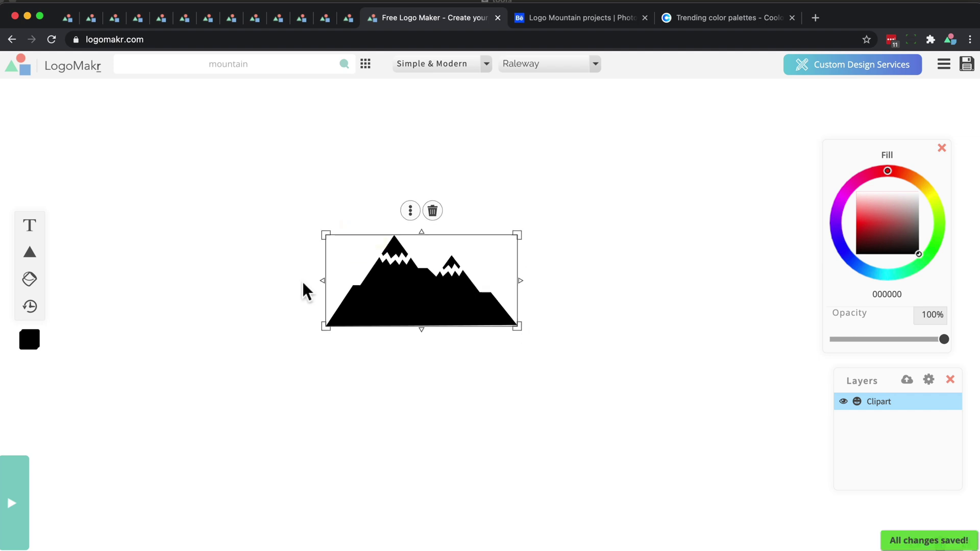
click(312, 322)
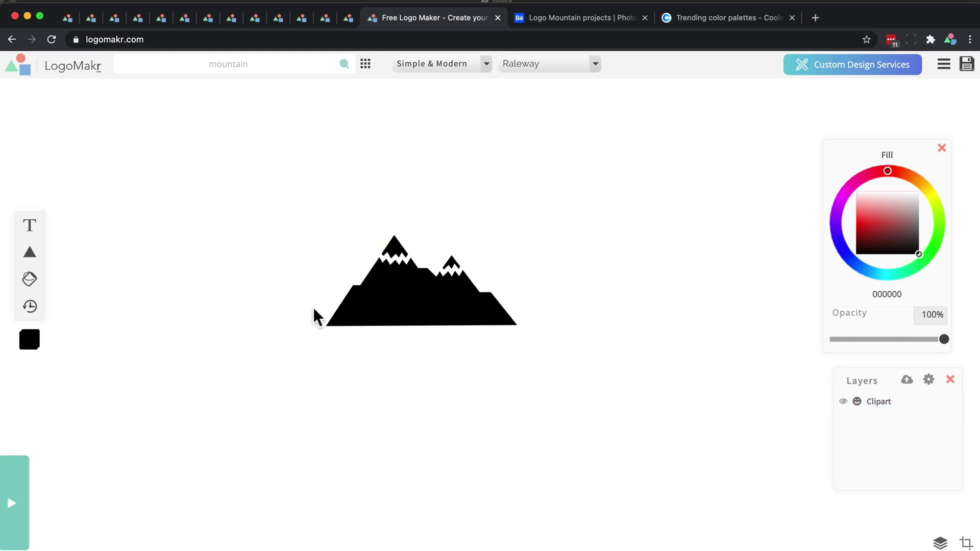
click(511, 261)
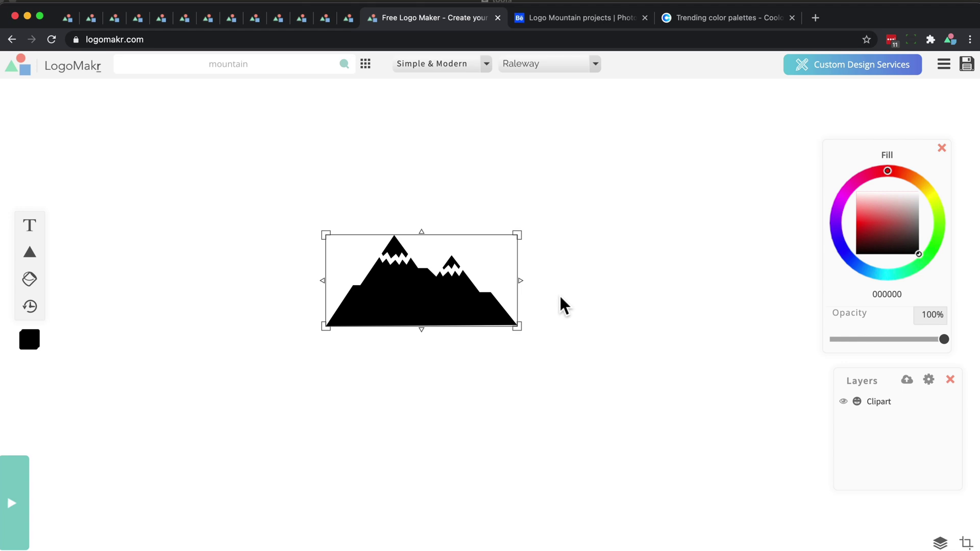
Search 'half circle' and place the outlined half circle, enlarged, over the mountain, nudged left
click(270, 64)
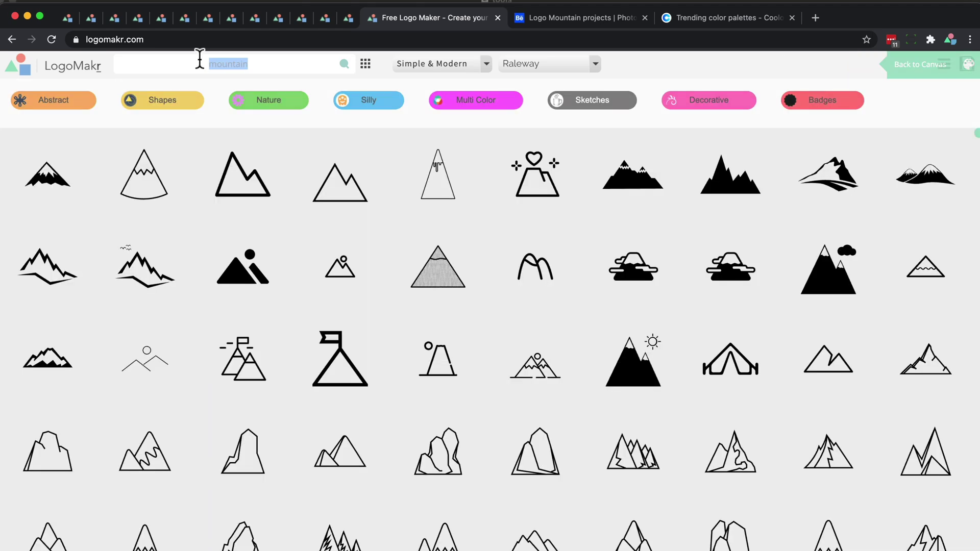
text(half)
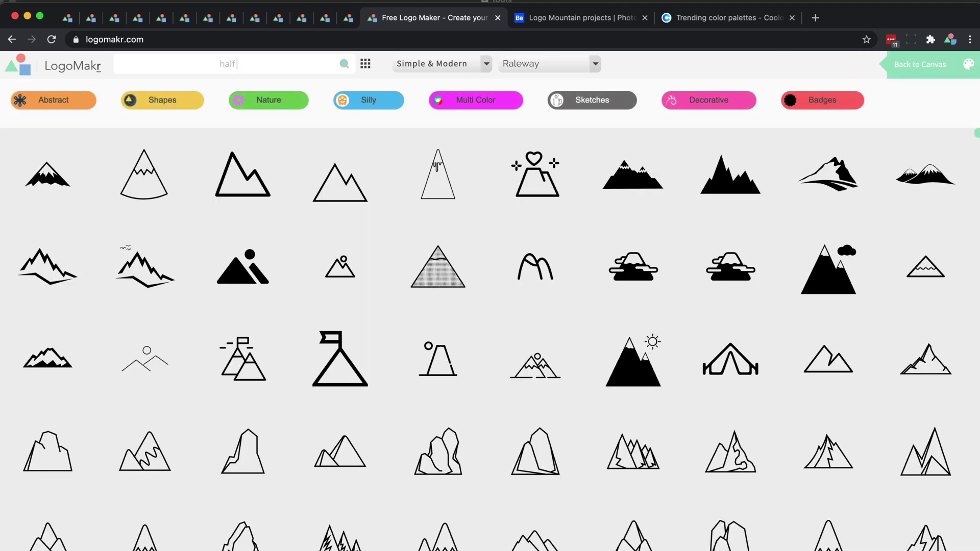
text( circle)
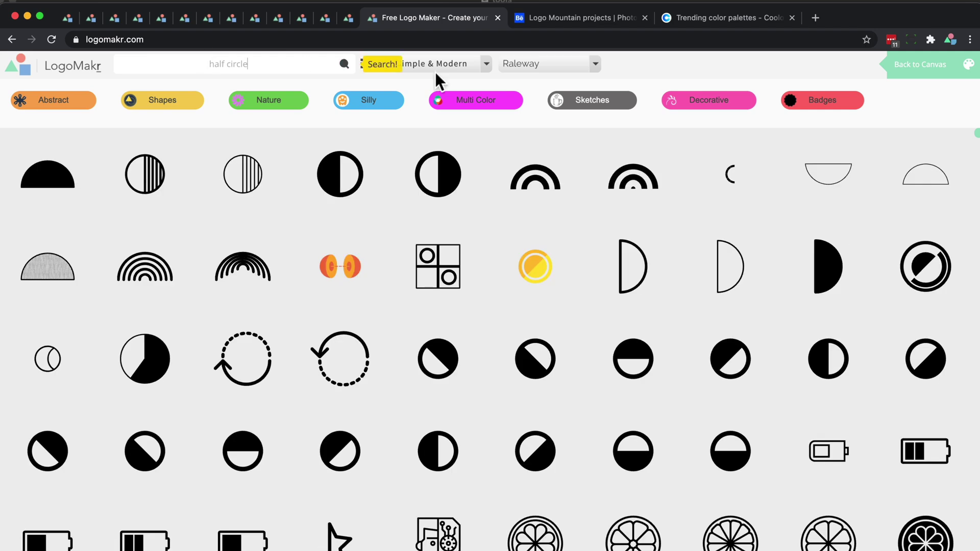
click(929, 178)
drag(541, 314, 457, 300)
drag(465, 259, 559, 215)
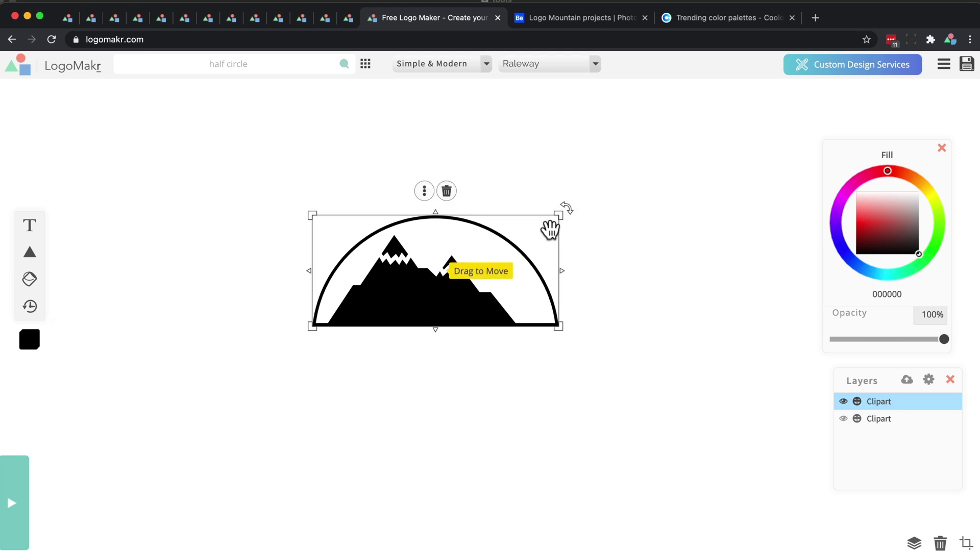
key(Left)
key(Left)
key(Left)
key(Left)
key(Left)
key(Left)
key(Left)
key(Left)
key(Left)
key(Left)
key(Left)
key(Left)
key(Left)
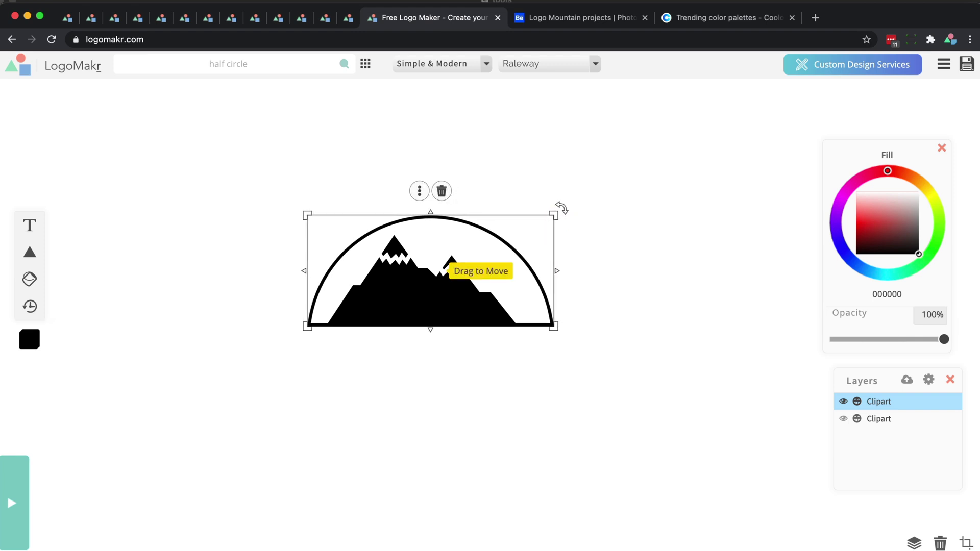
key(Left)
key(Left)
key(Left)
key(Left)
key(Left)
key(Left)
key(Left)
key(Left)
key(Left)
key(Left)
key(Left)
key(Left)
key(Left)
key(Left)
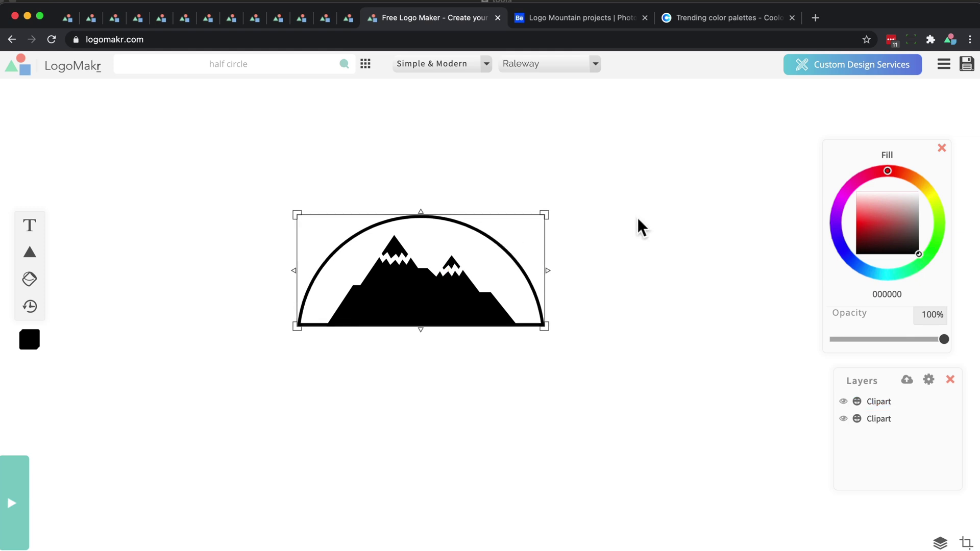
Select the half circle and mountain together and enlarge them, recentred, to about 431 × 194 px
click(599, 203)
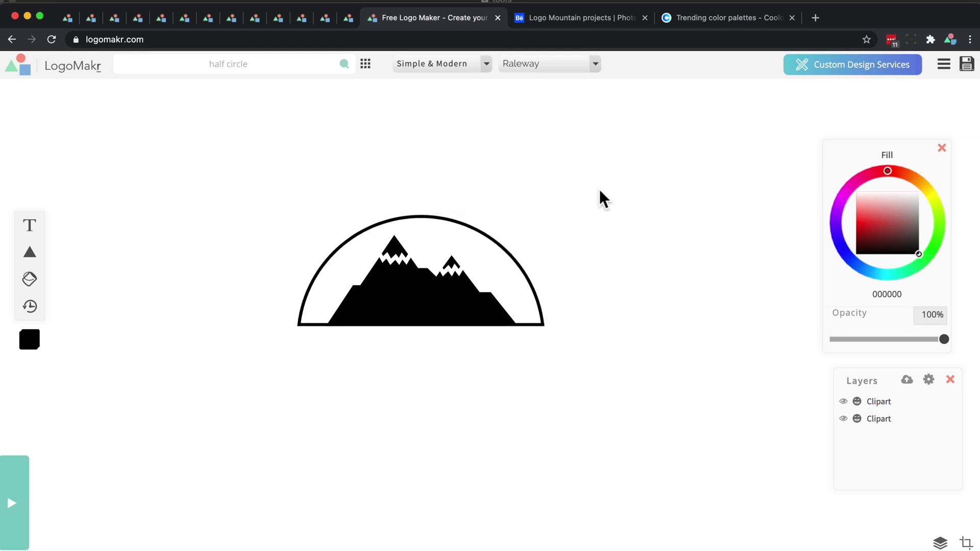
drag(597, 185, 236, 367)
mouse_move(294, 212)
mouse_down()
mouse_move(309, 229)
mouse_move(280, 224)
mouse_move(293, 225)
mouse_move(284, 209)
mouse_up()
mouse_move(423, 274)
mouse_down()
mouse_move(345, 274)
mouse_move(422, 274)
mouse_move(417, 265)
mouse_up()
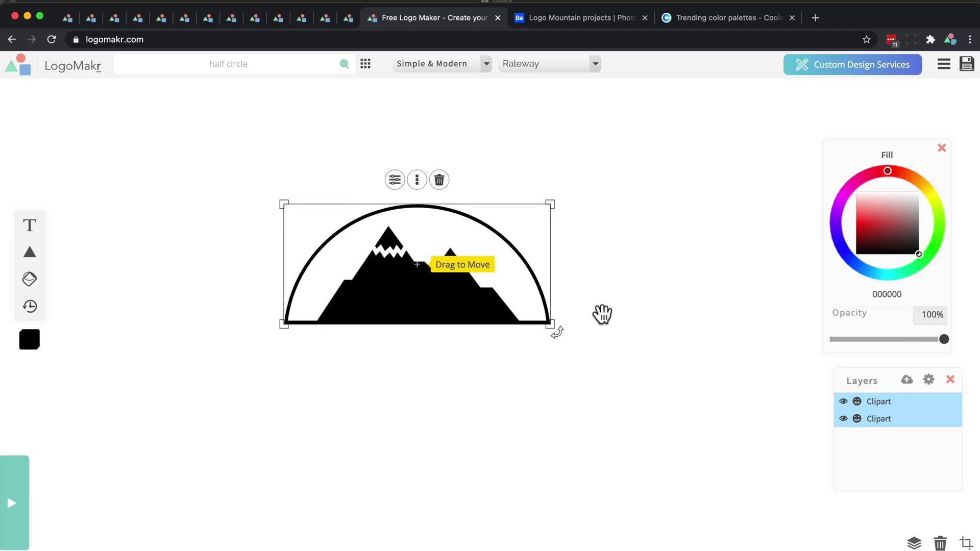
Toggle the mountains layer's visibility in the layers list to check it, then deselect
drag(863, 381, 676, 228)
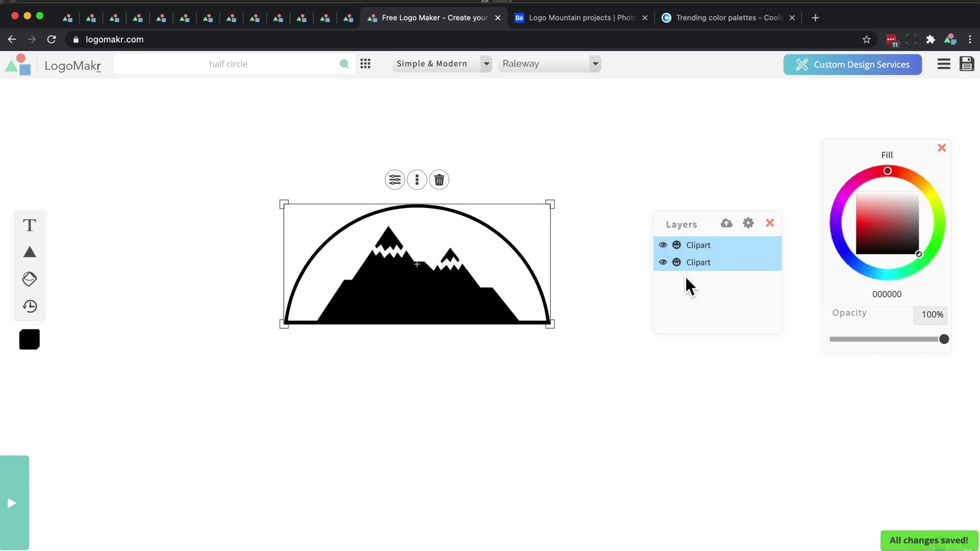
click(663, 262)
click(663, 263)
drag(679, 231, 844, 380)
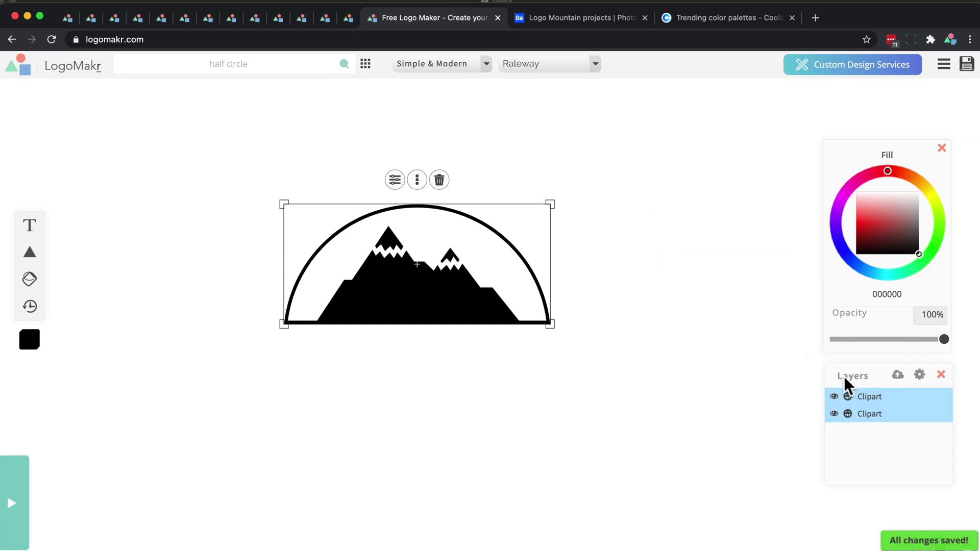
click(581, 241)
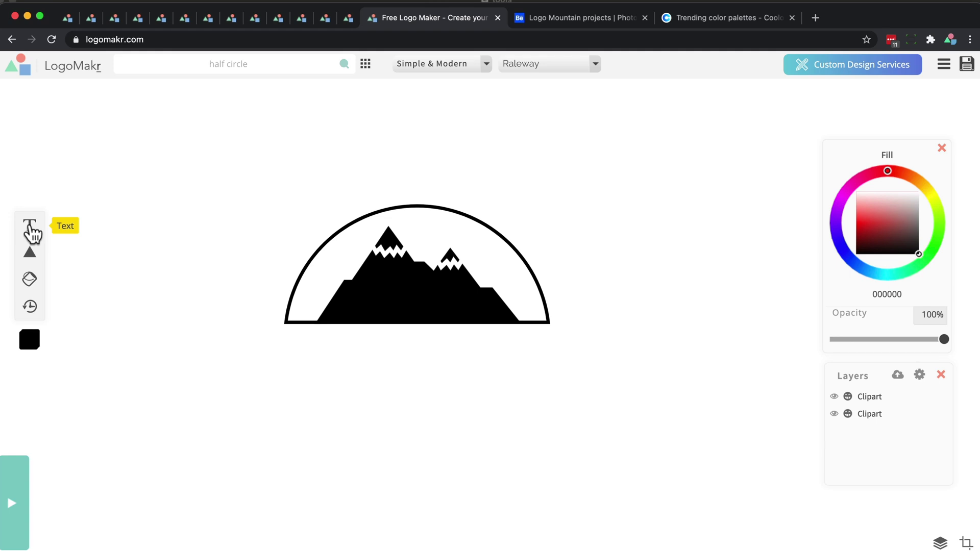
Add a MOUNTAIN text layer below the half-circle emblem and set its fill to black 000000
click(31, 231)
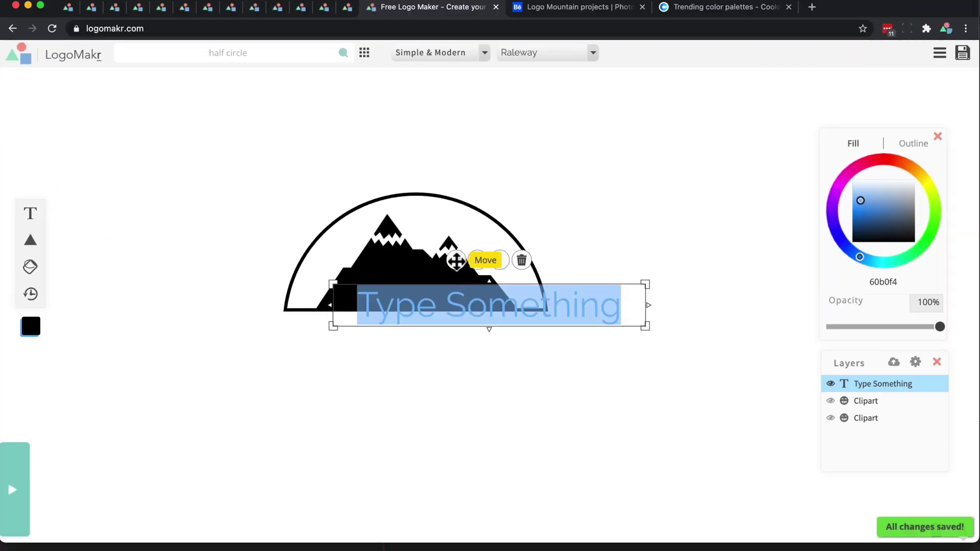
drag(457, 260, 396, 336)
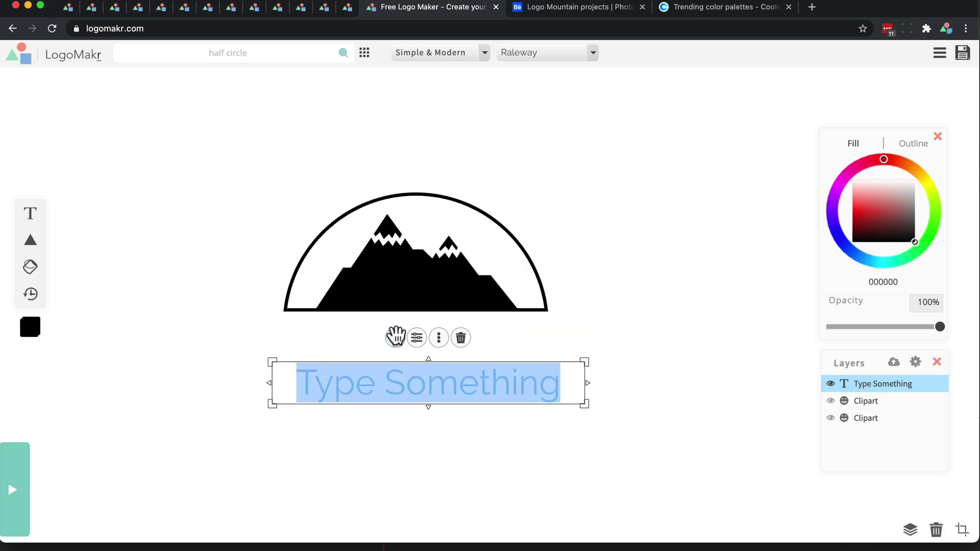
text(MOUNTAIN)
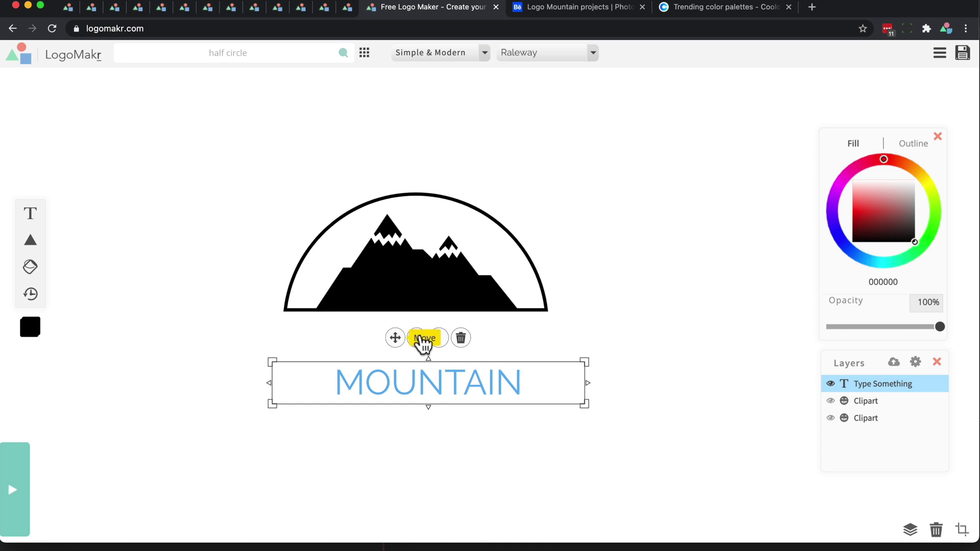
click(868, 142)
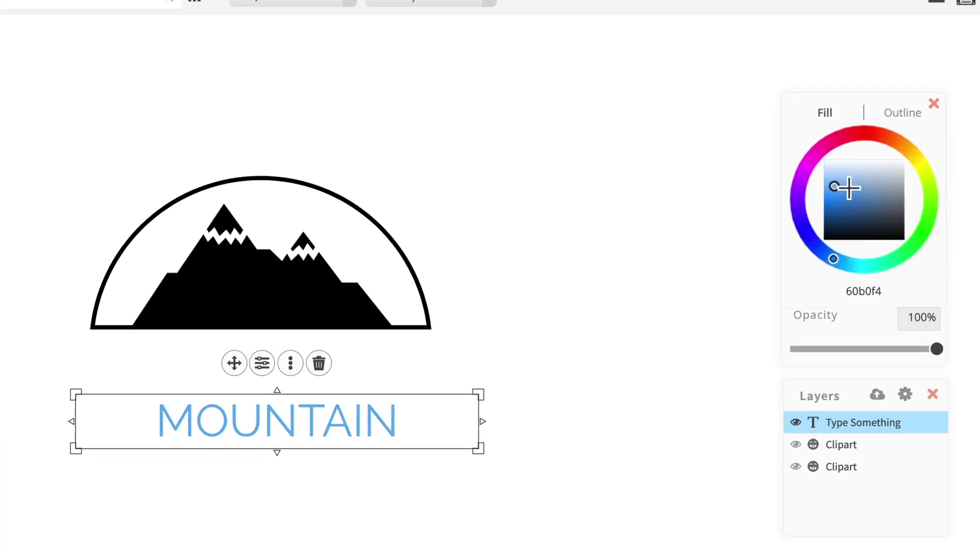
mouse_move(849, 192)
mouse_down()
mouse_move(850, 268)
mouse_move(845, 226)
mouse_move(853, 258)
mouse_up()
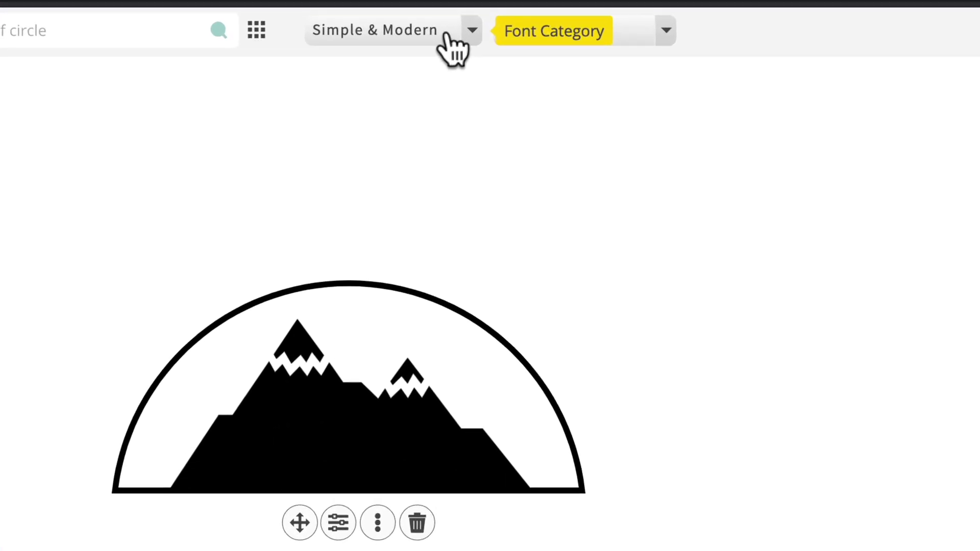
Set the MOUNTAIN text font to Passion One from the Simple & Modern category
click(453, 46)
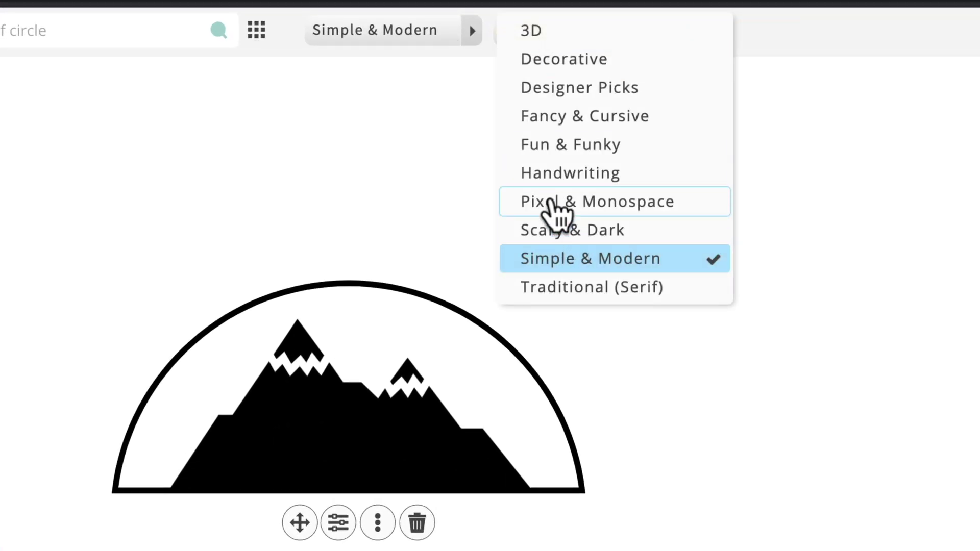
click(472, 41)
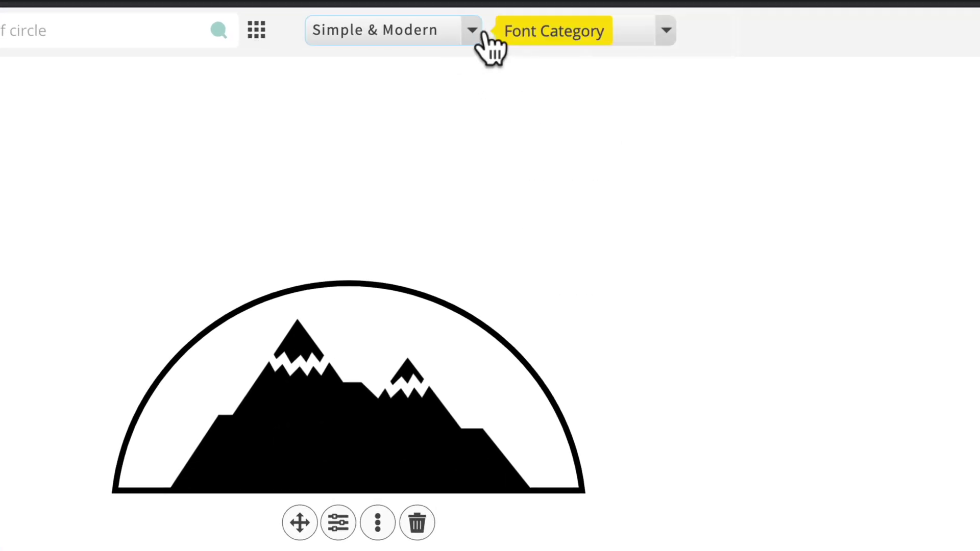
click(564, 35)
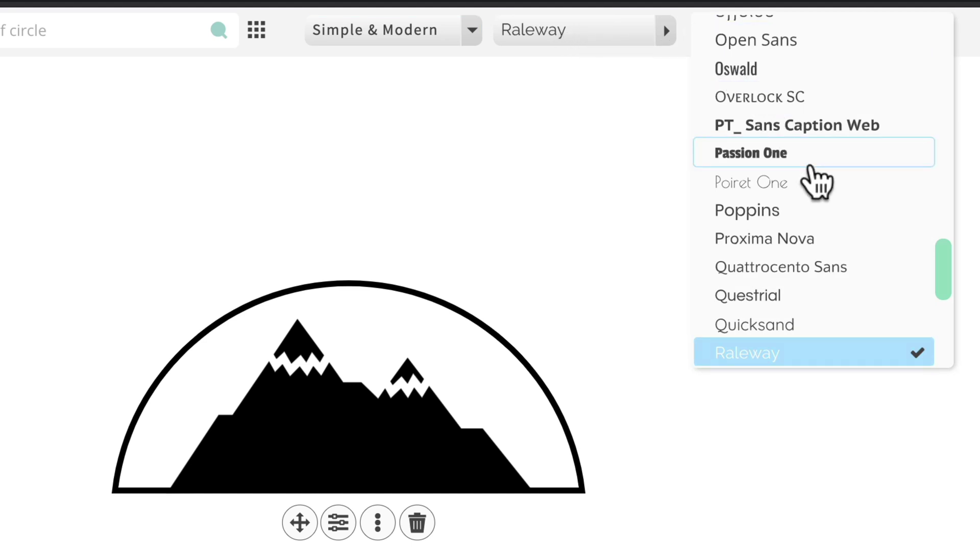
click(784, 155)
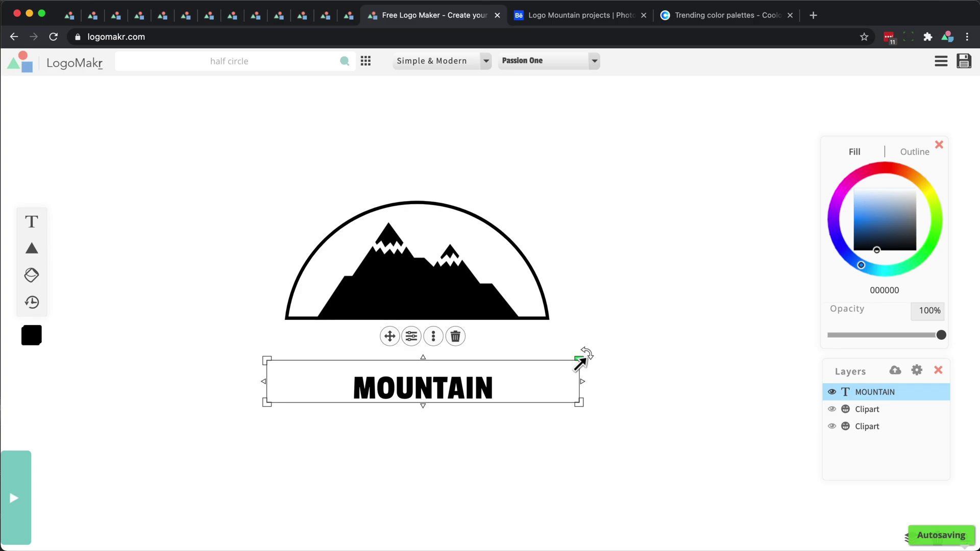
Add BLANCO to make the title MOUNTAIN BLANCO, then move it up and size it to the emblem's width
drag(579, 360, 553, 355)
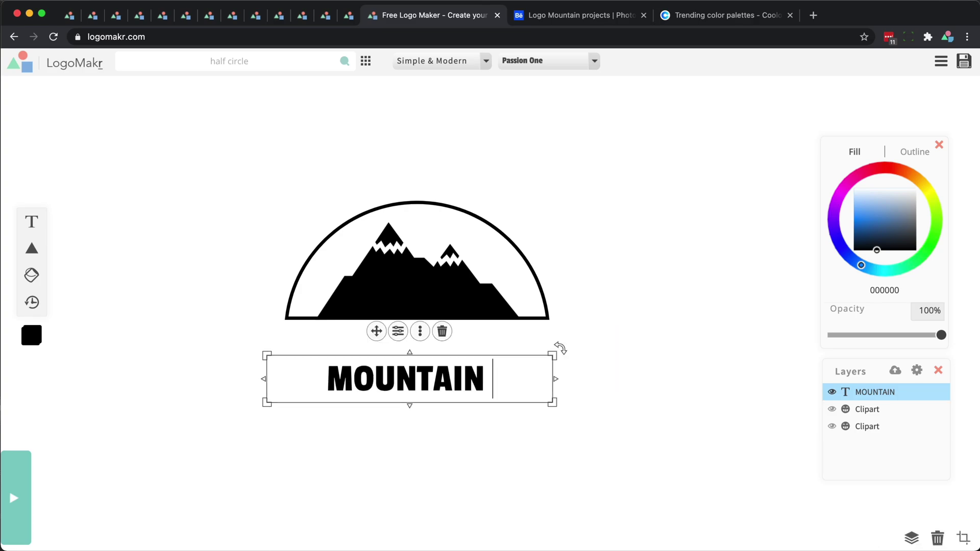
text(BLANCO)
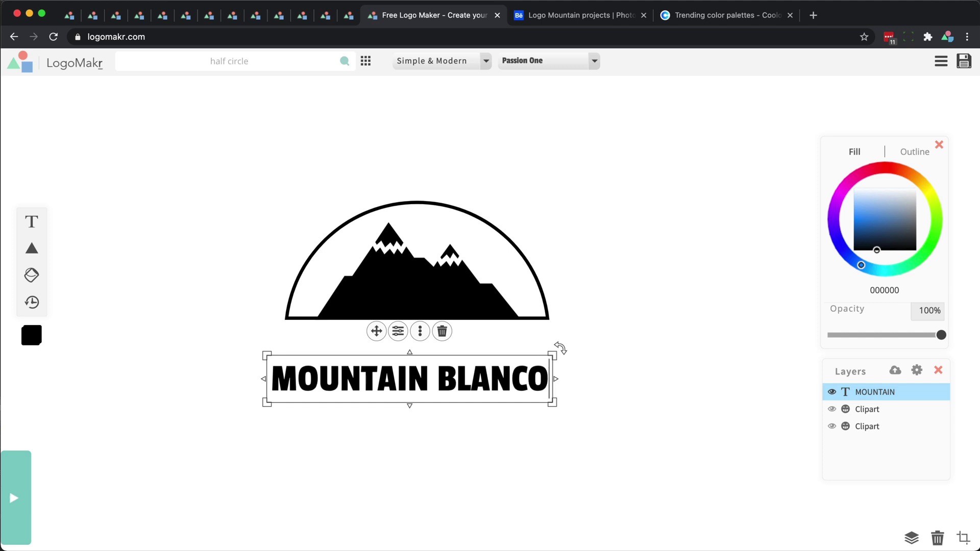
drag(376, 332, 382, 297)
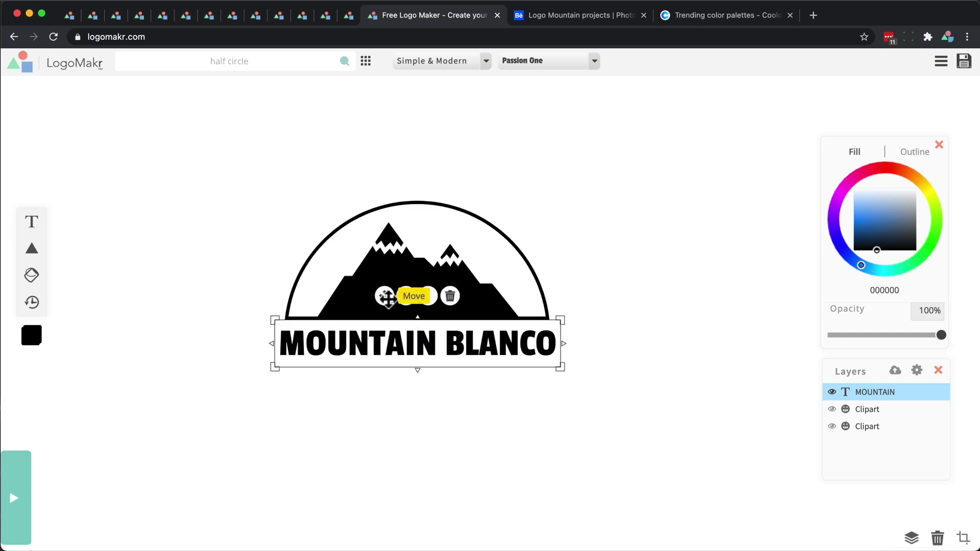
drag(564, 372, 562, 368)
click(617, 259)
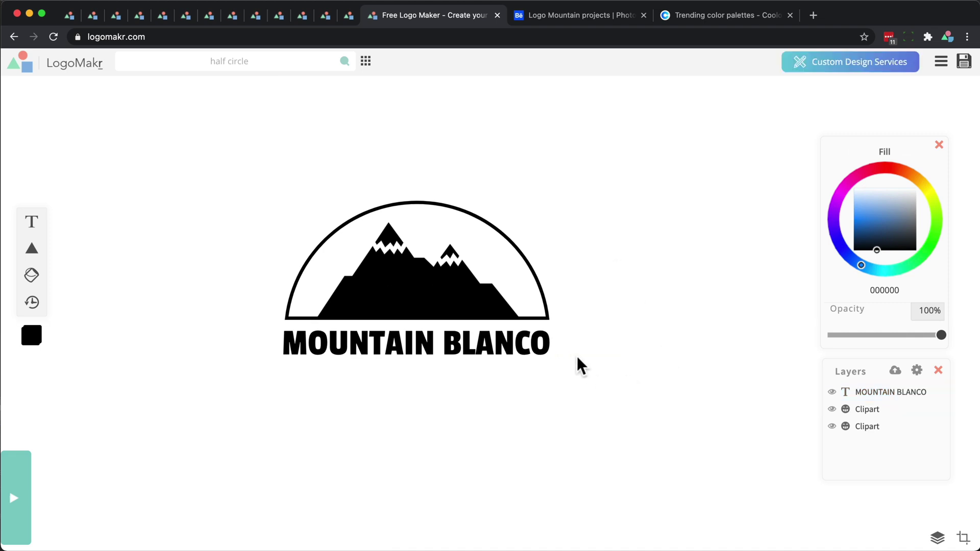
click(394, 225)
click(660, 249)
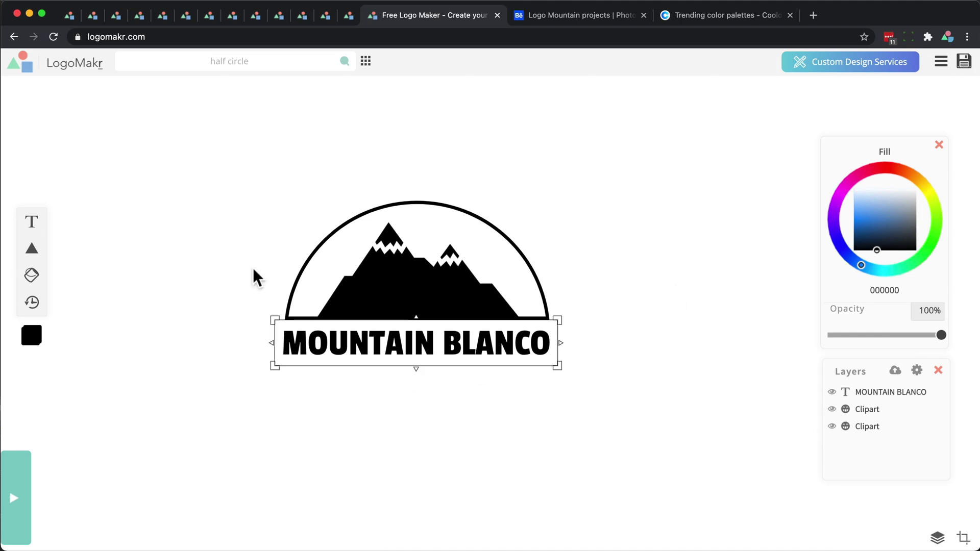
Add a Carme text layer below the title reading YOUR TAGLINE GOES HERE
click(32, 223)
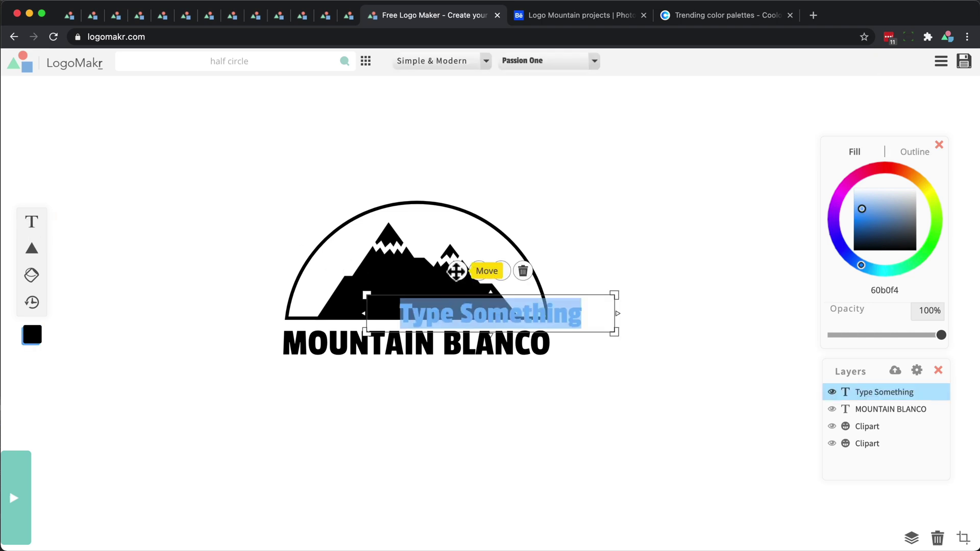
drag(457, 271, 356, 387)
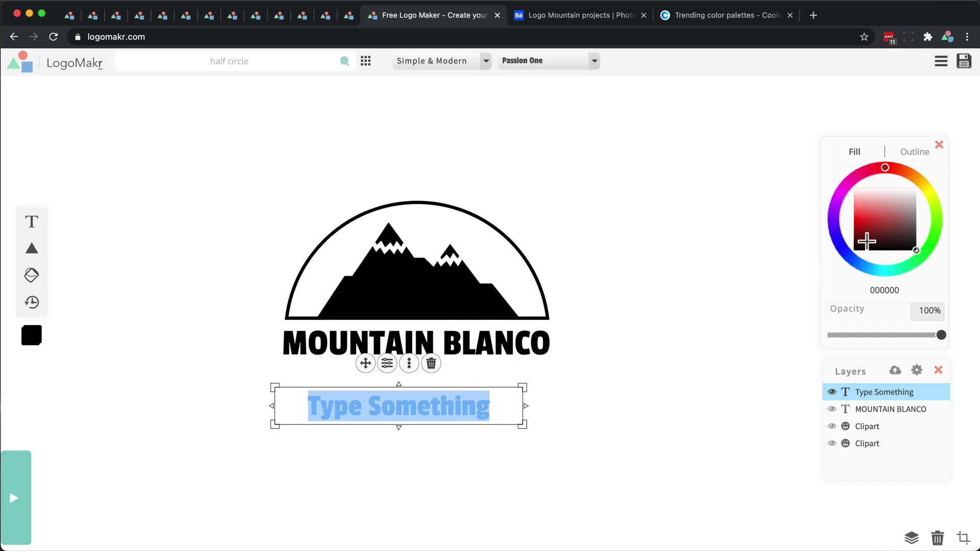
drag(867, 241, 865, 259)
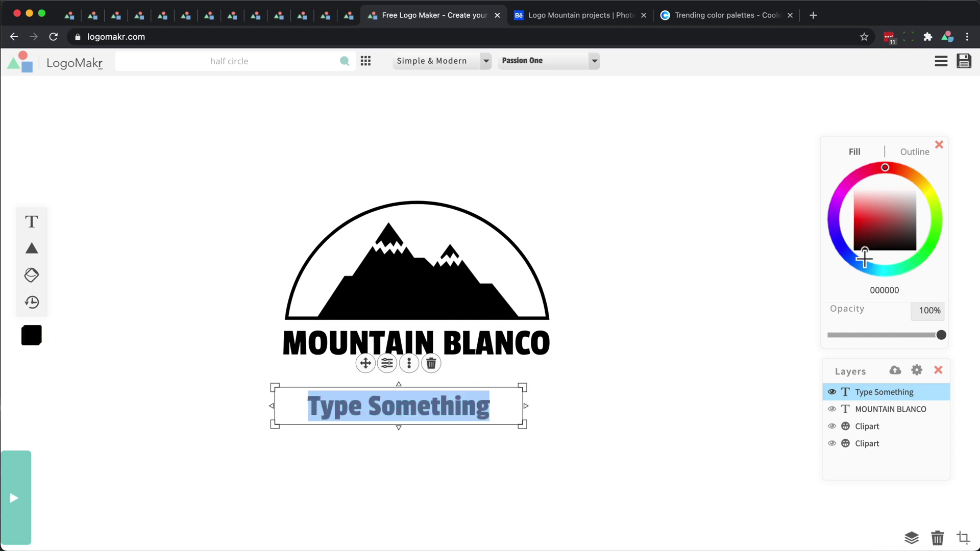
click(573, 64)
scroll(650, 166, up, 5)
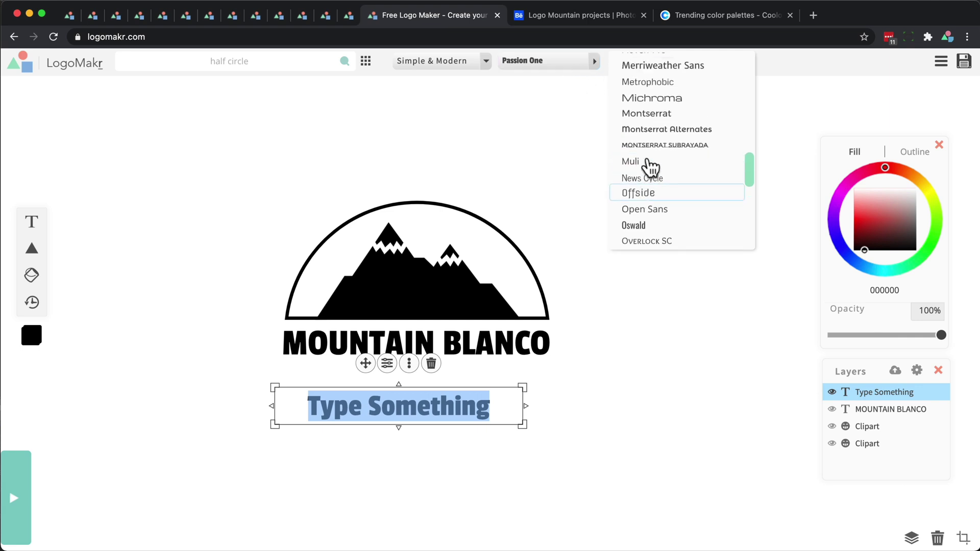
click(636, 197)
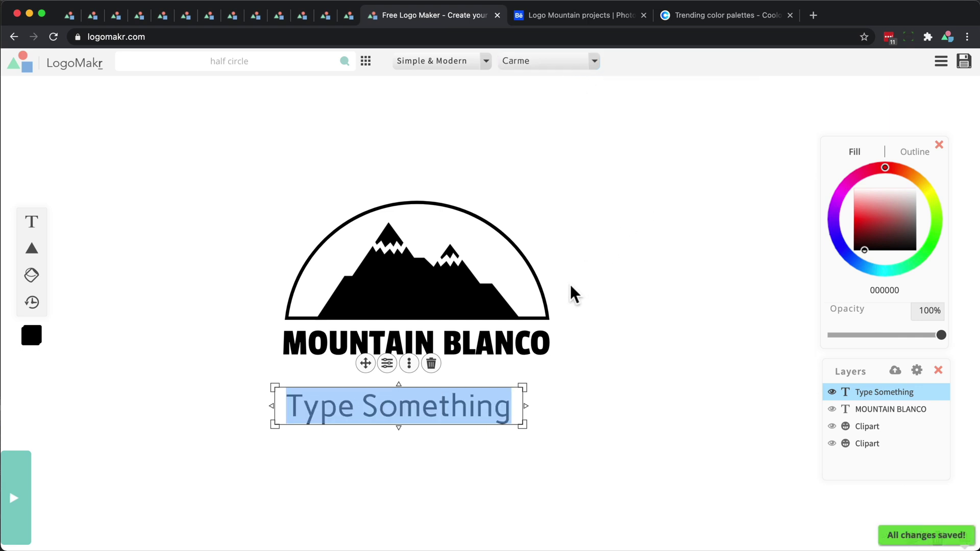
key(BackSpace)
text(YO)
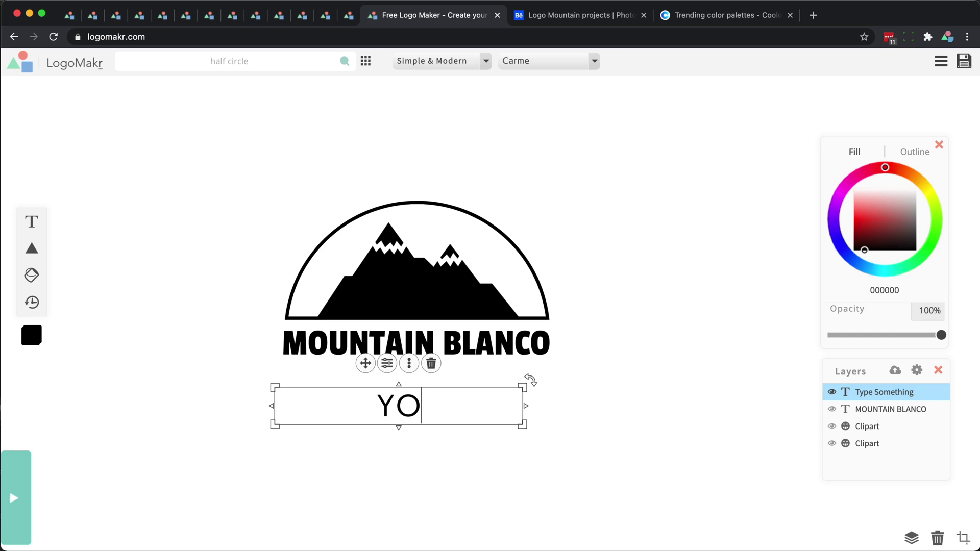
text(UR TAGLI)
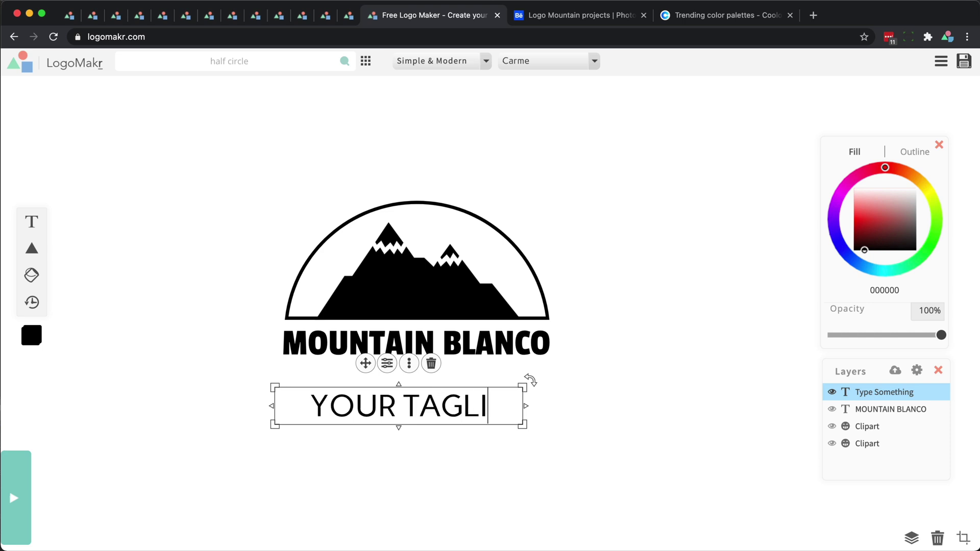
text(NE GOES HERE)
Move the tagline under the title, colour it 584b4b, and stretch it to the title's width
drag(534, 424, 526, 423)
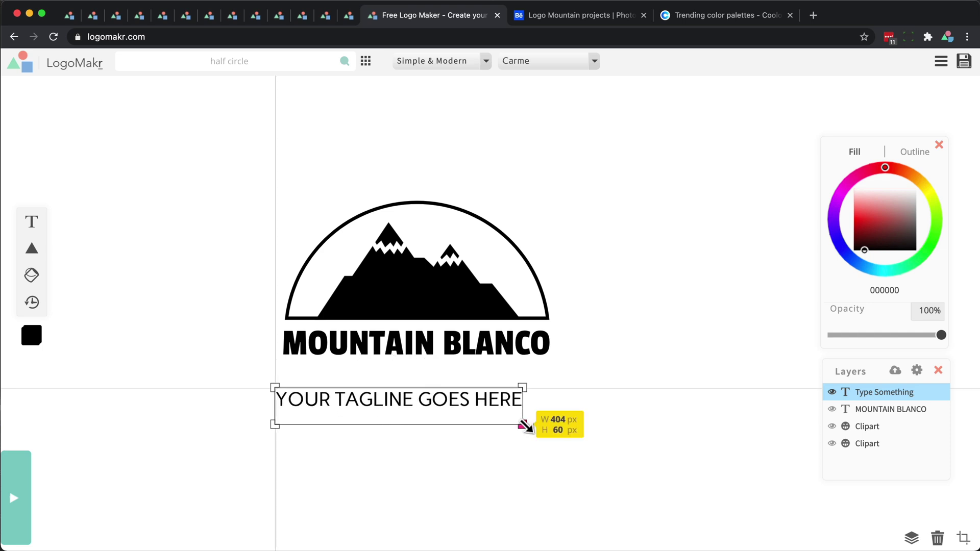
drag(380, 363, 384, 345)
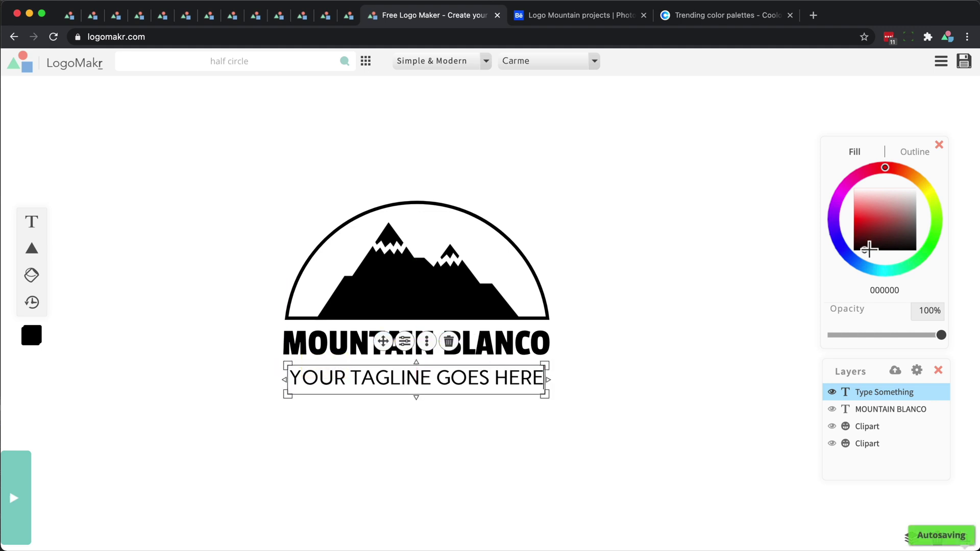
drag(864, 248, 911, 230)
click(679, 368)
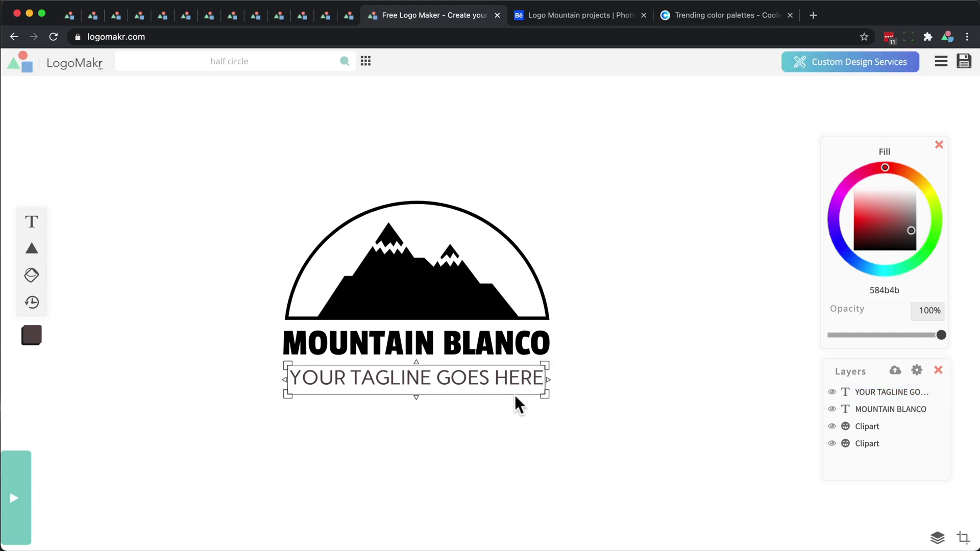
click(420, 381)
drag(550, 398, 553, 398)
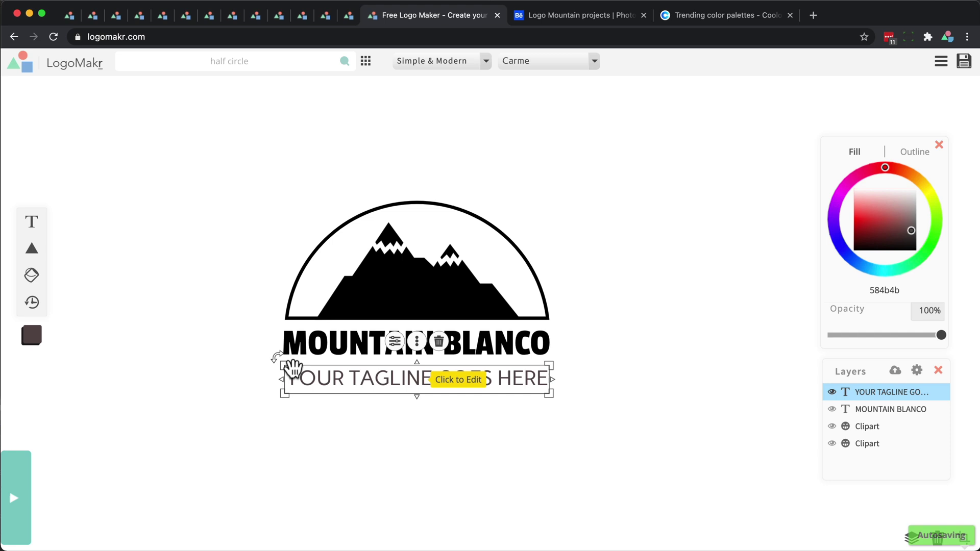
drag(283, 363, 281, 362)
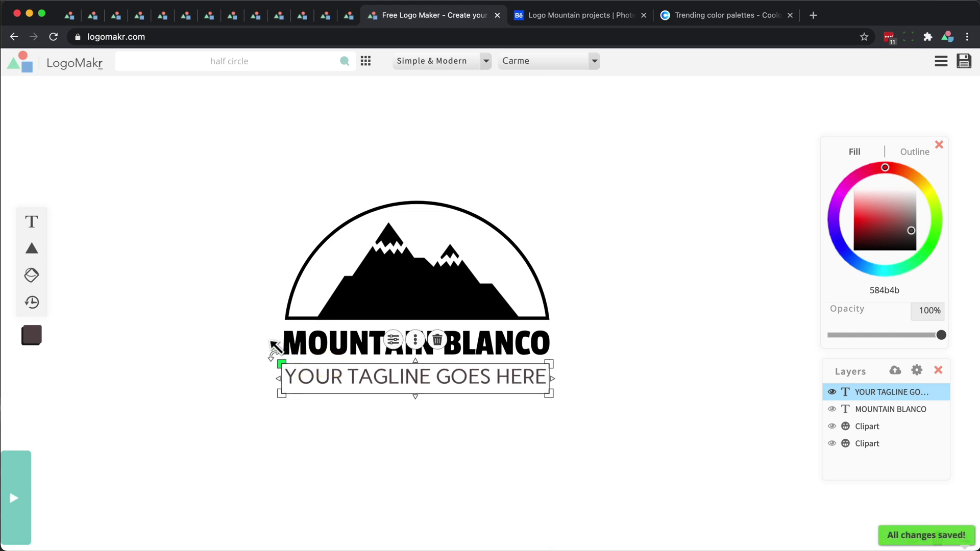
click(265, 197)
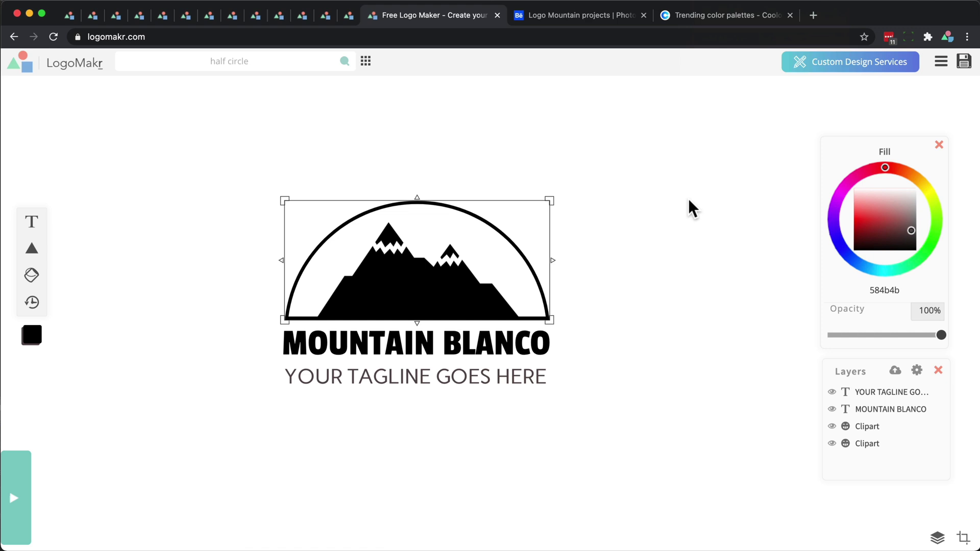
Select the mountain peaks graphic inside the half-circle emblem
click(688, 198)
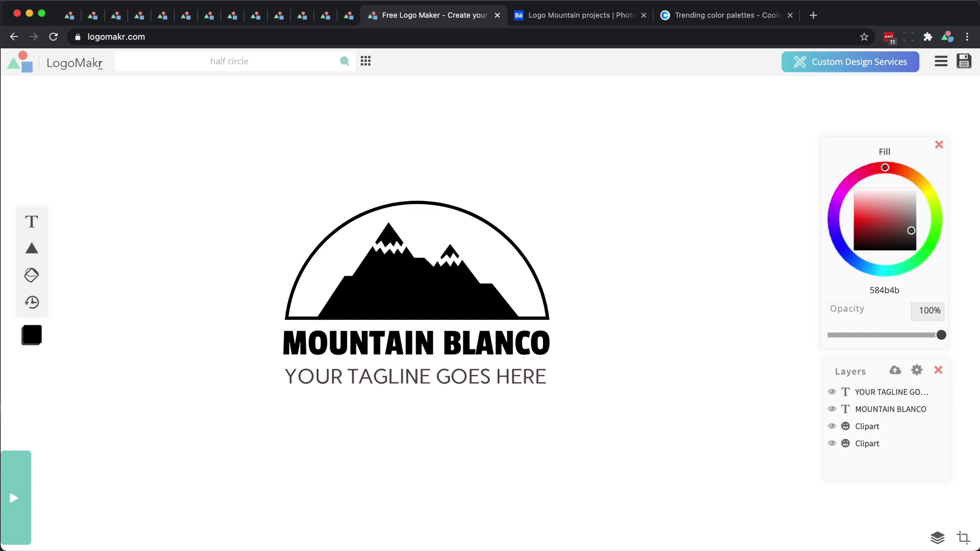
click(441, 278)
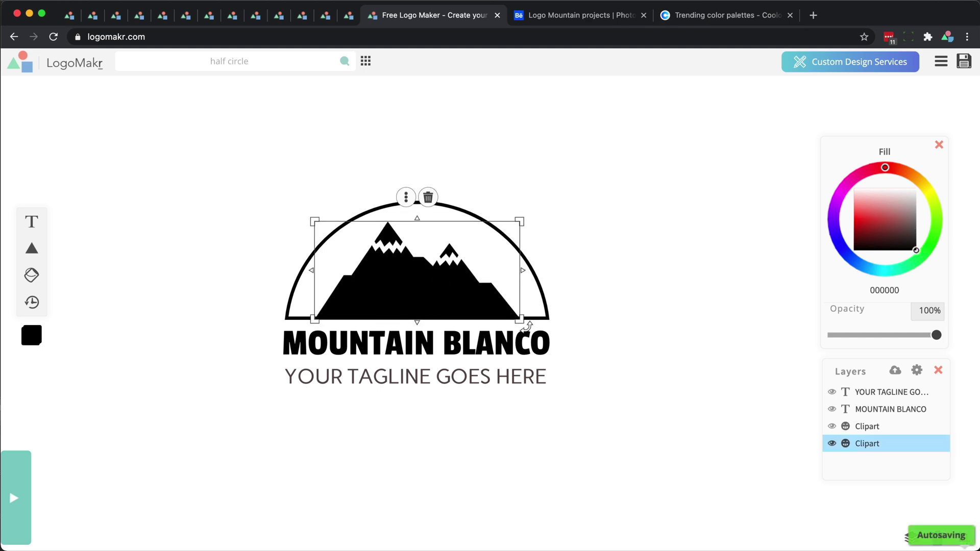
click(358, 376)
click(289, 248)
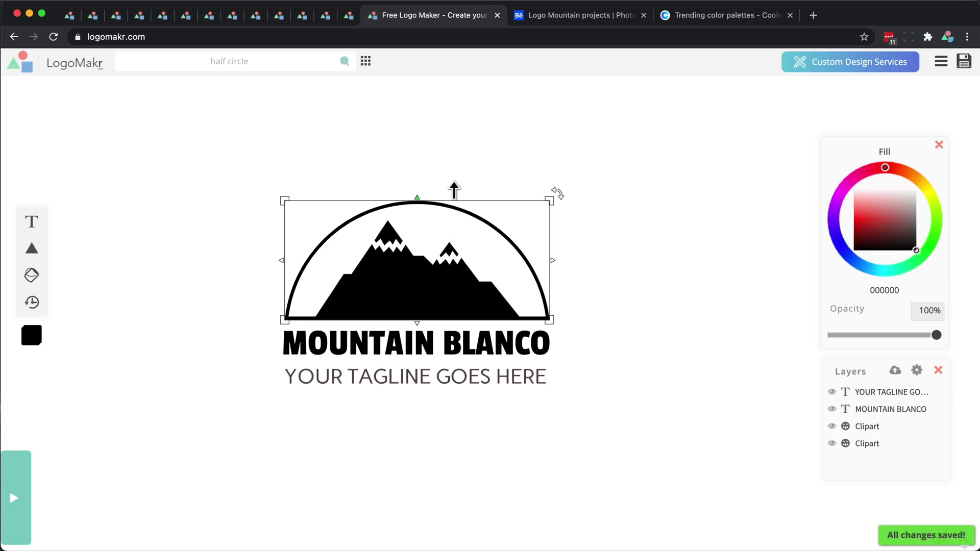
click(433, 170)
click(427, 252)
click(426, 280)
Duplicate the mountain peaks and place the copy to the right of the half circle
right_click(426, 280)
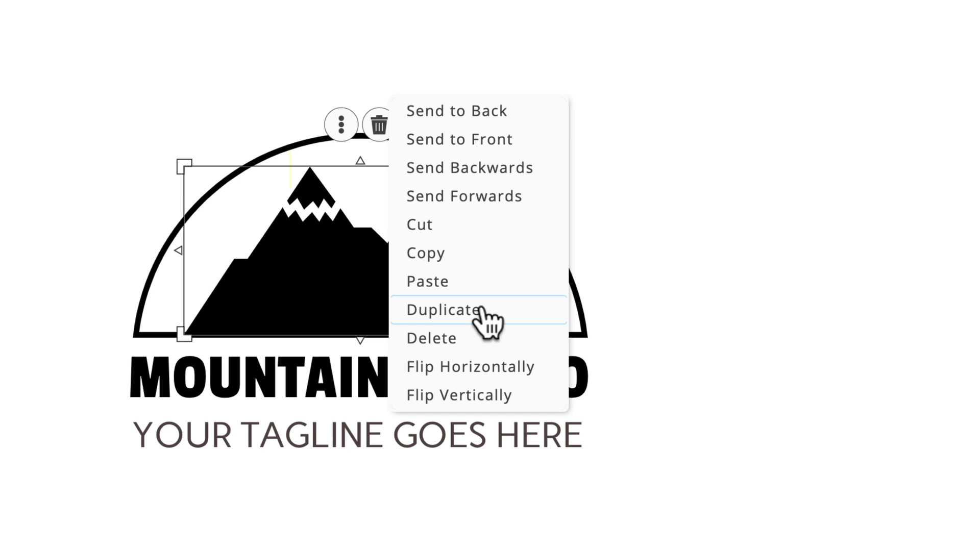
click(480, 312)
drag(462, 299, 336, 277)
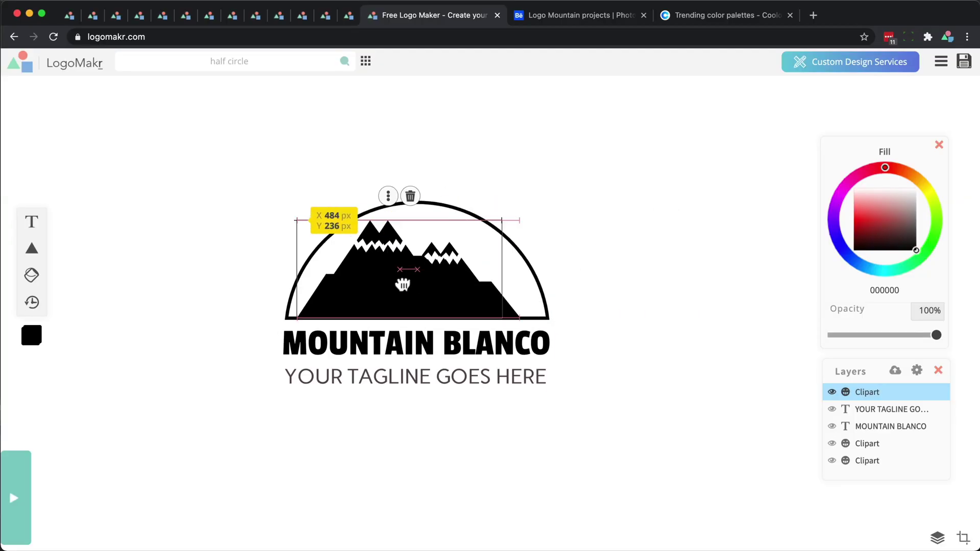
drag(403, 284, 671, 285)
right_click(672, 283)
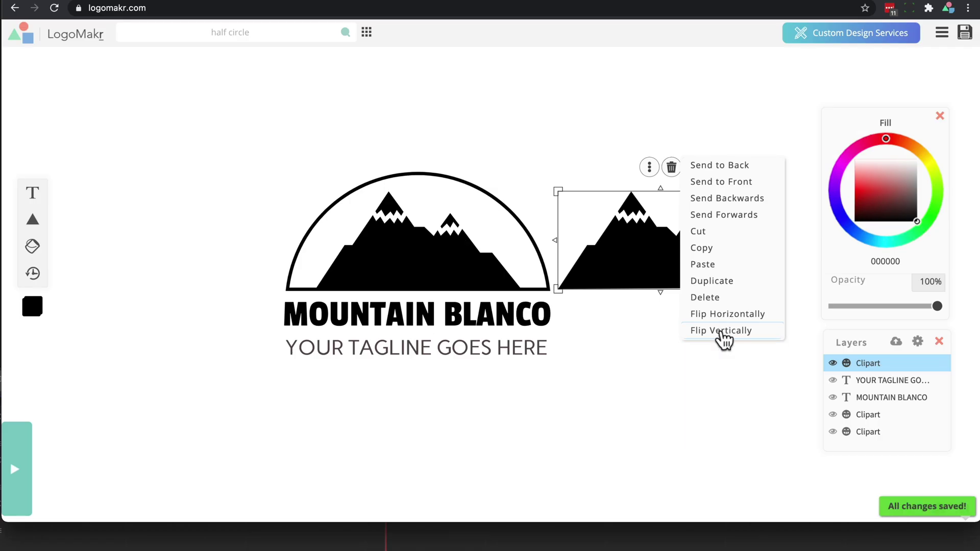
Flip the copied peaks vertically, move them onto the logo, lower opacity, and send them to back
click(724, 331)
drag(674, 241, 425, 337)
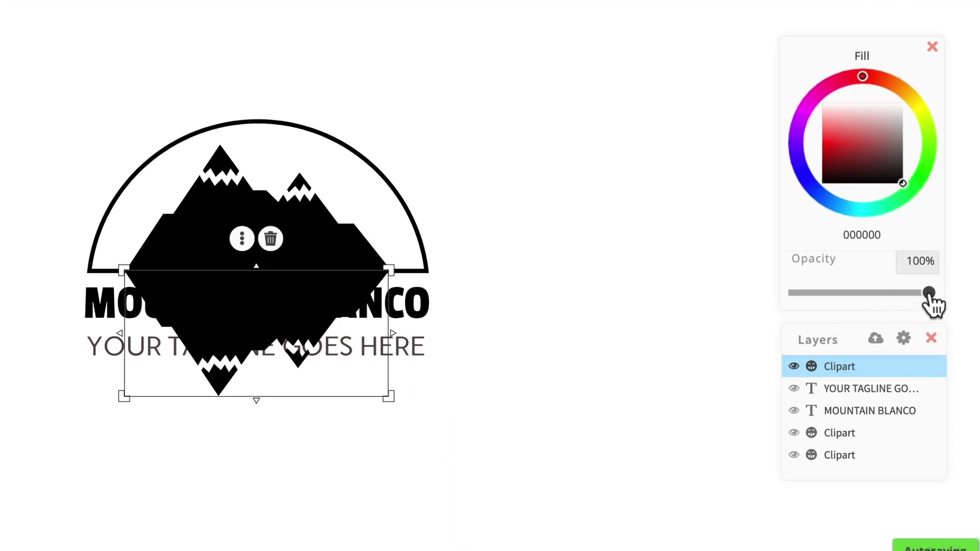
drag(932, 305, 869, 304)
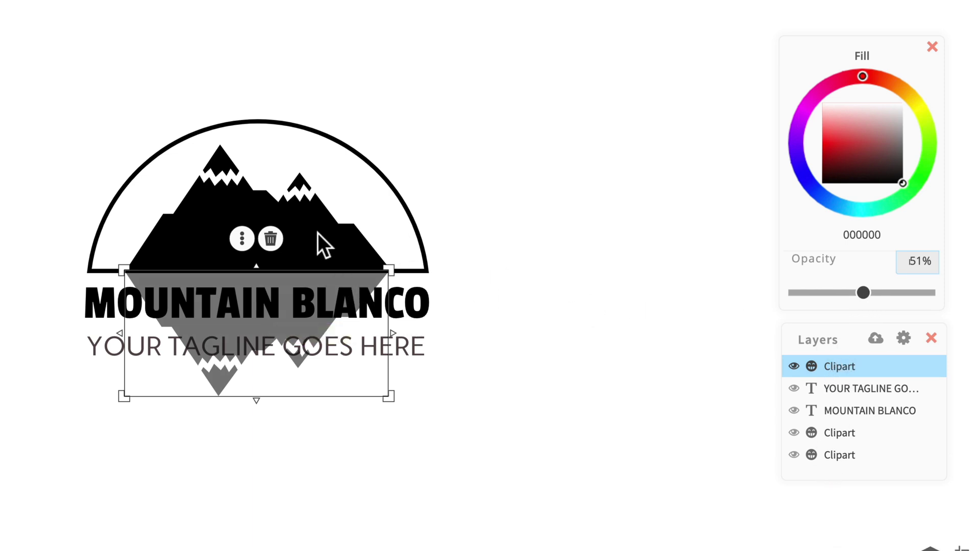
right_click(321, 276)
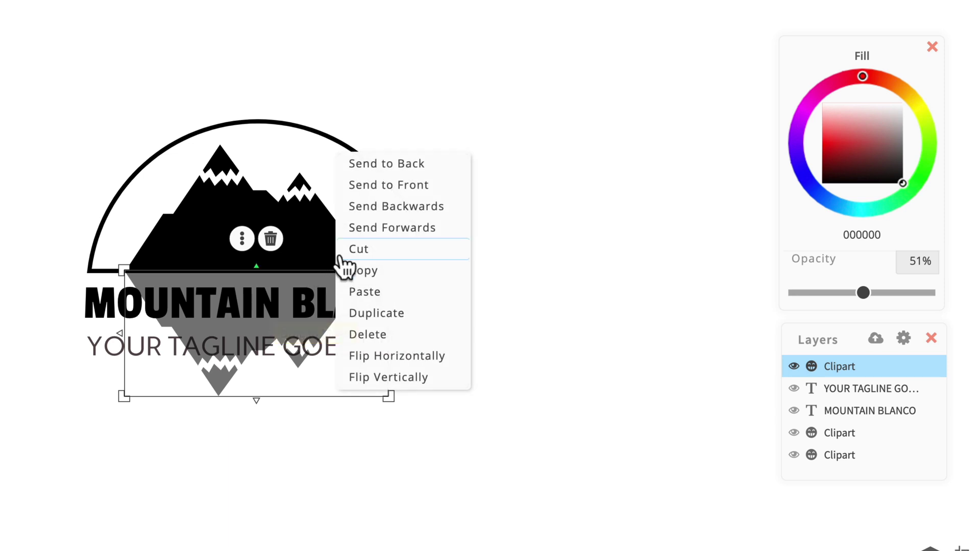
click(364, 164)
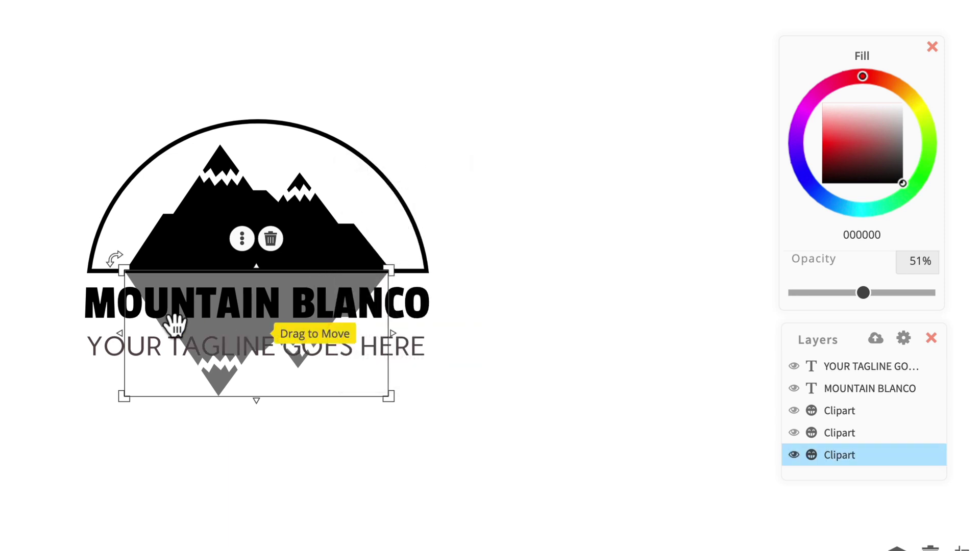
Fade the mirrored mountain reflection down to 6% opacity and review it behind the title
drag(863, 297, 805, 303)
click(584, 285)
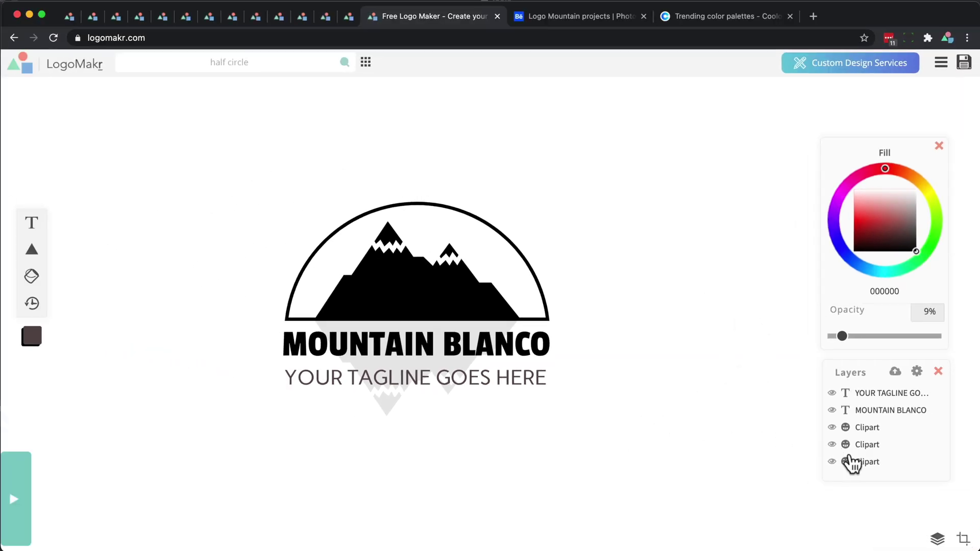
click(866, 463)
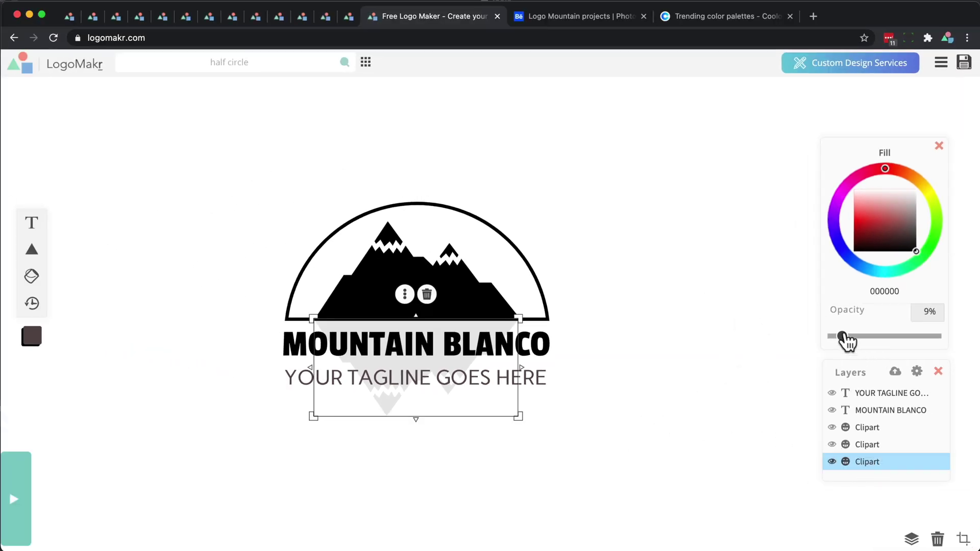
drag(844, 336, 836, 337)
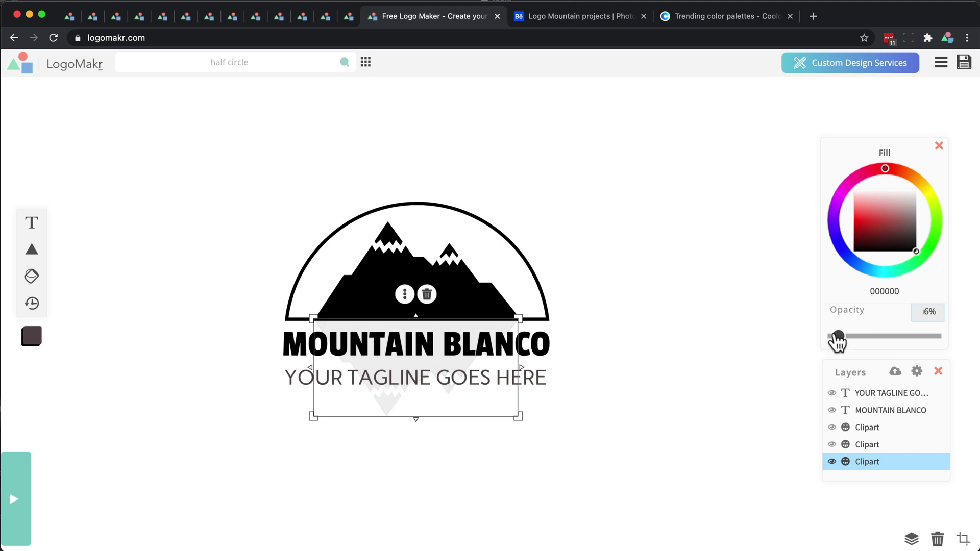
click(713, 372)
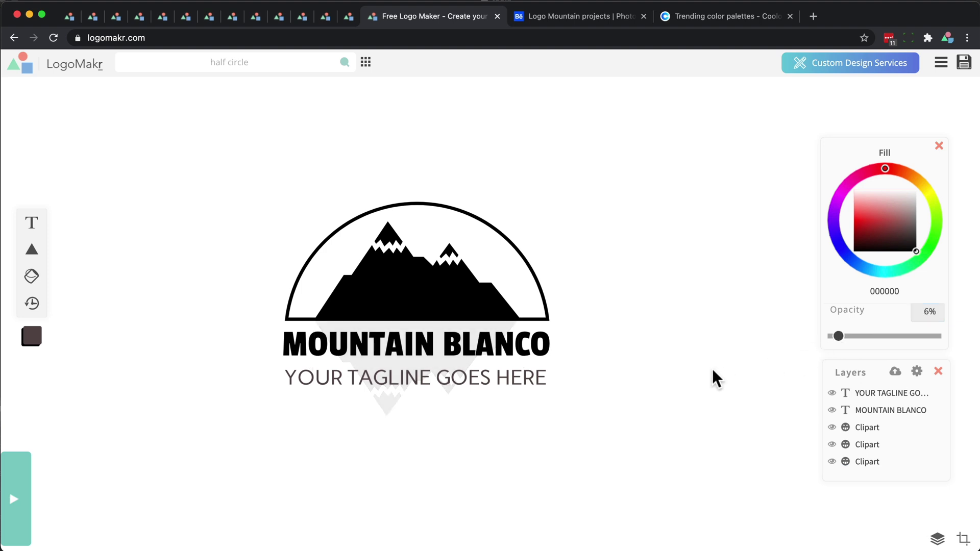
click(348, 352)
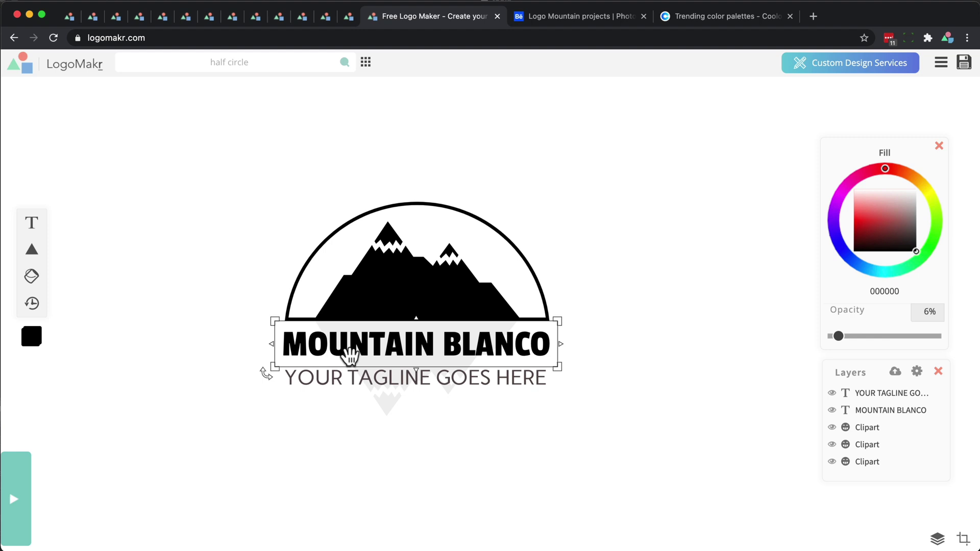
click(394, 390)
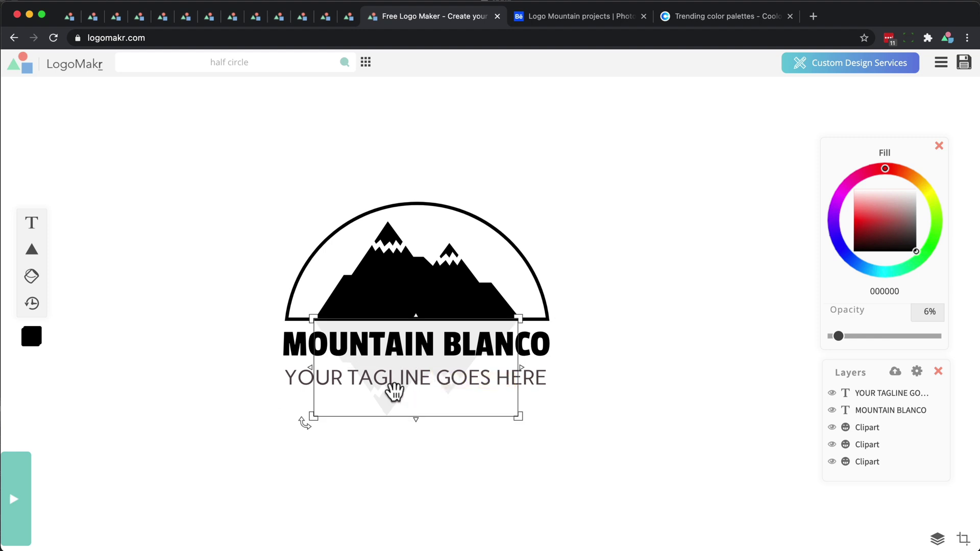
Return to the Mountain Blanco logo tab and marquee-select all its layers
click(690, 294)
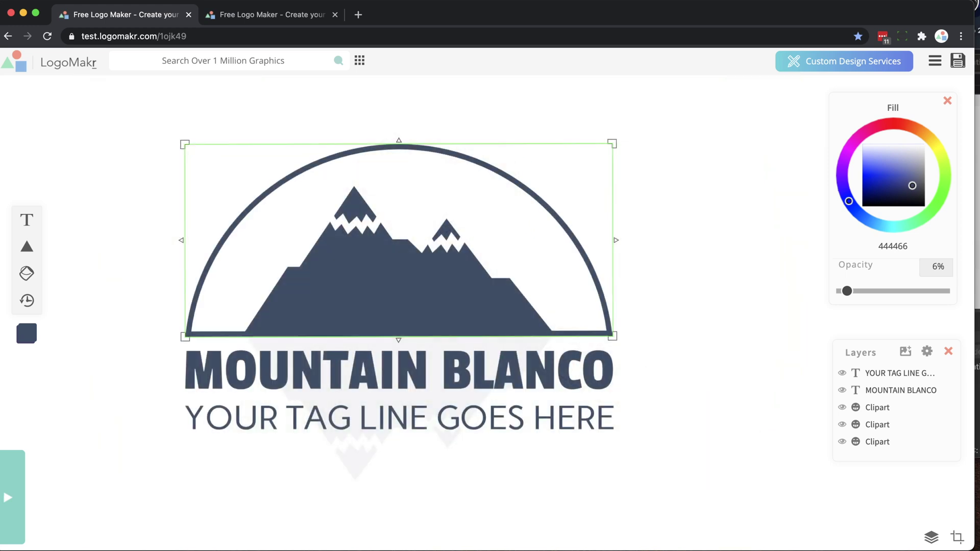
click(255, 21)
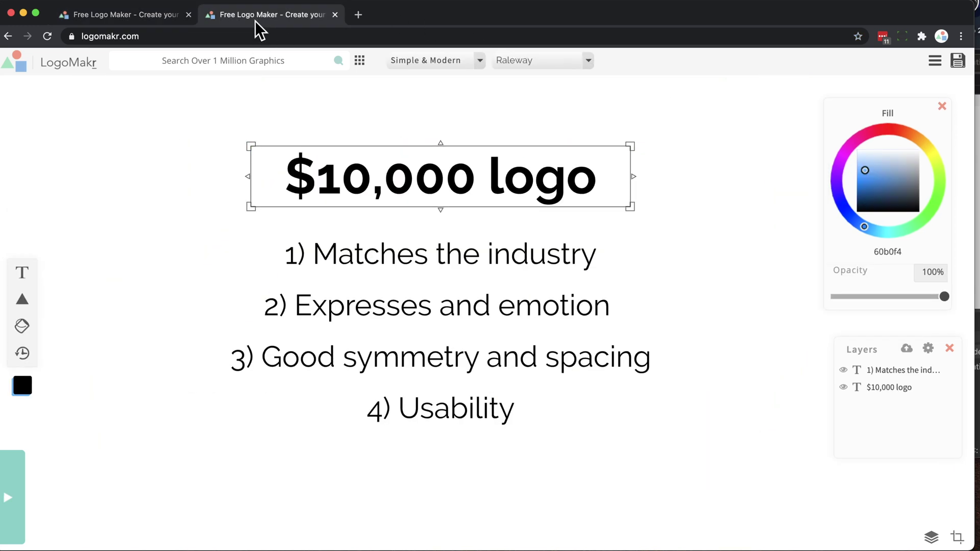
click(144, 17)
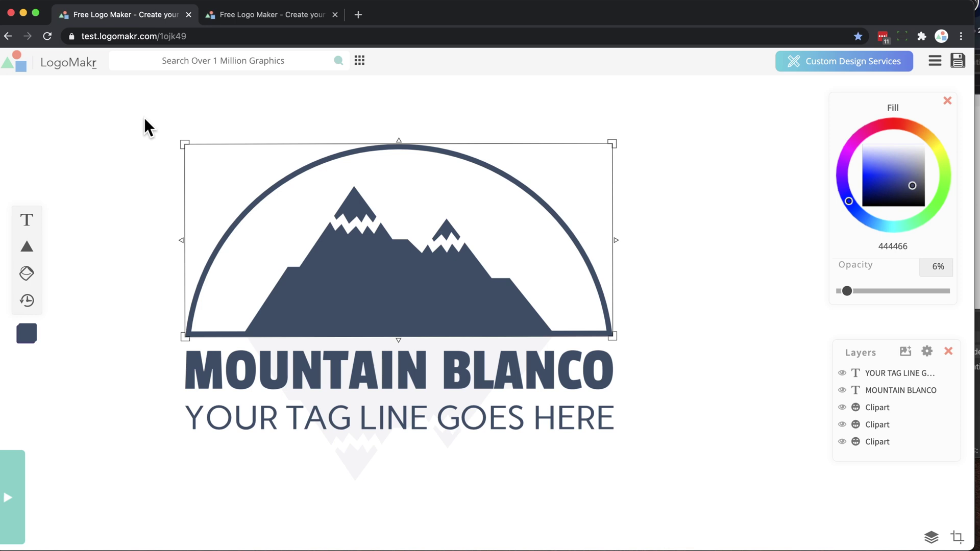
drag(144, 117, 764, 486)
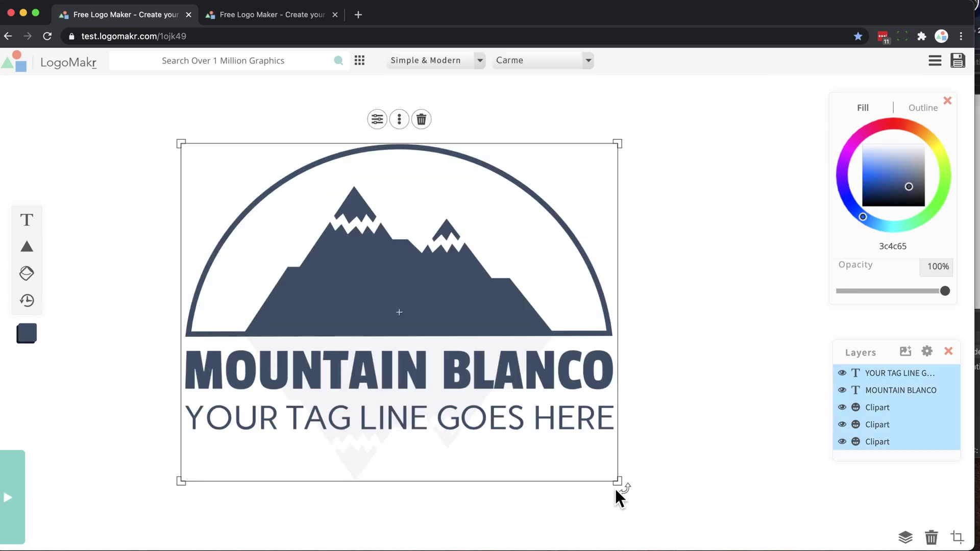
Look over the $10,000 logo checklist page's heading and list, then return to the logo
click(259, 14)
click(416, 252)
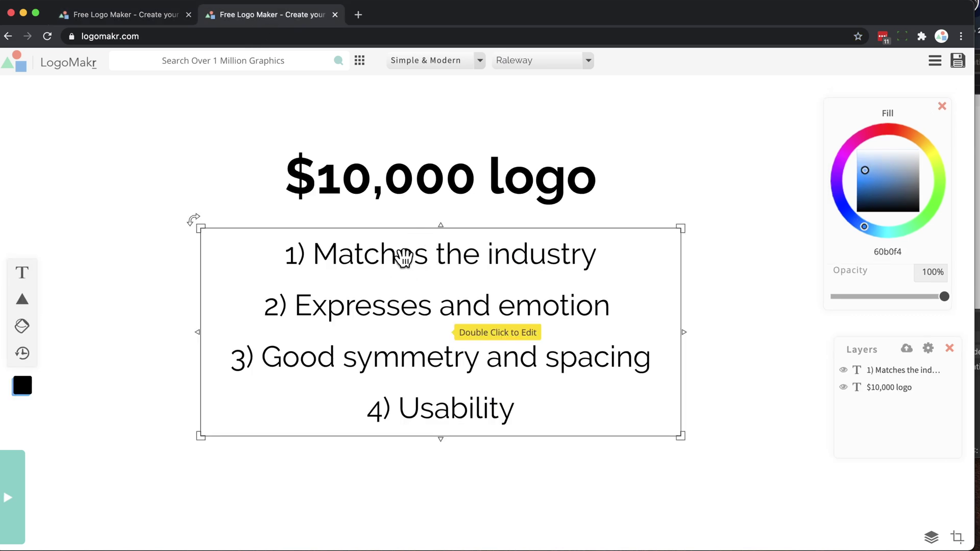
click(257, 197)
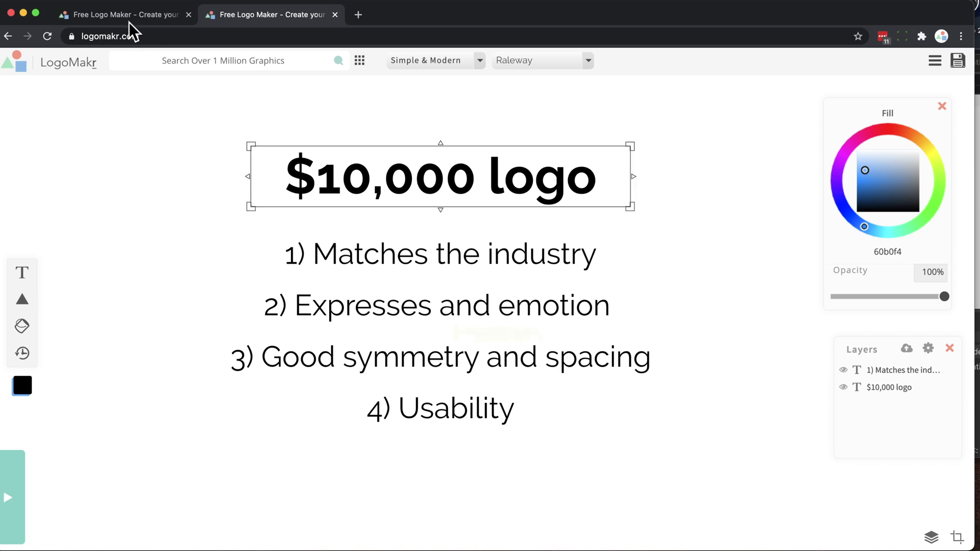
click(358, 313)
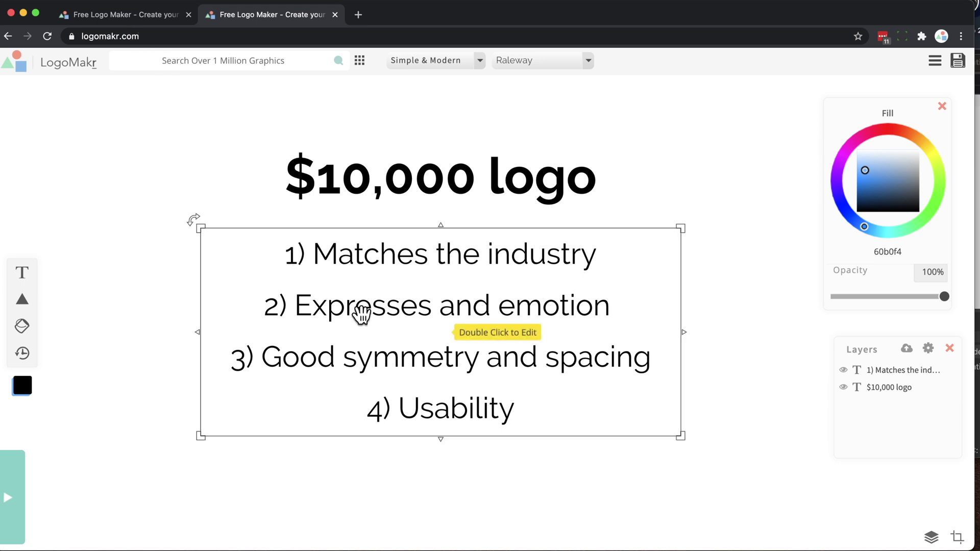
click(304, 207)
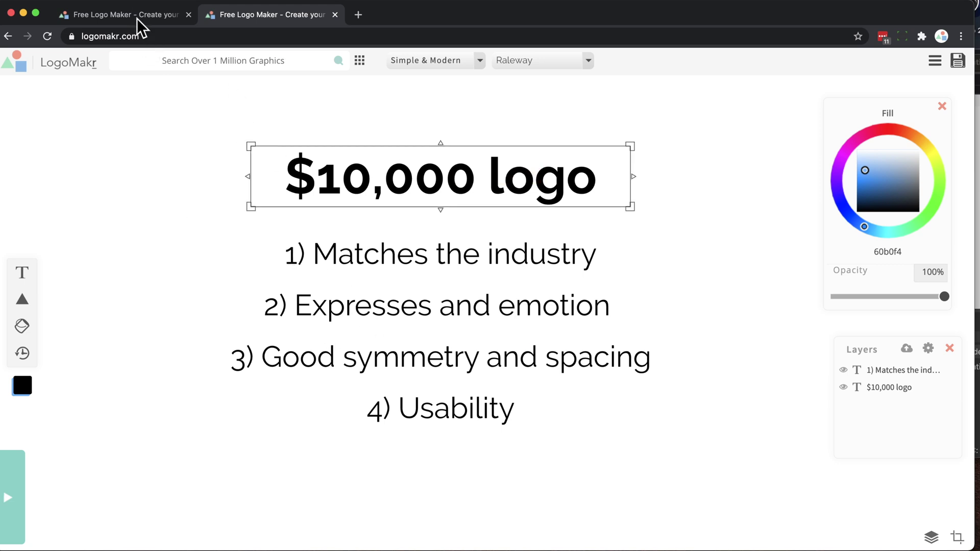
click(140, 15)
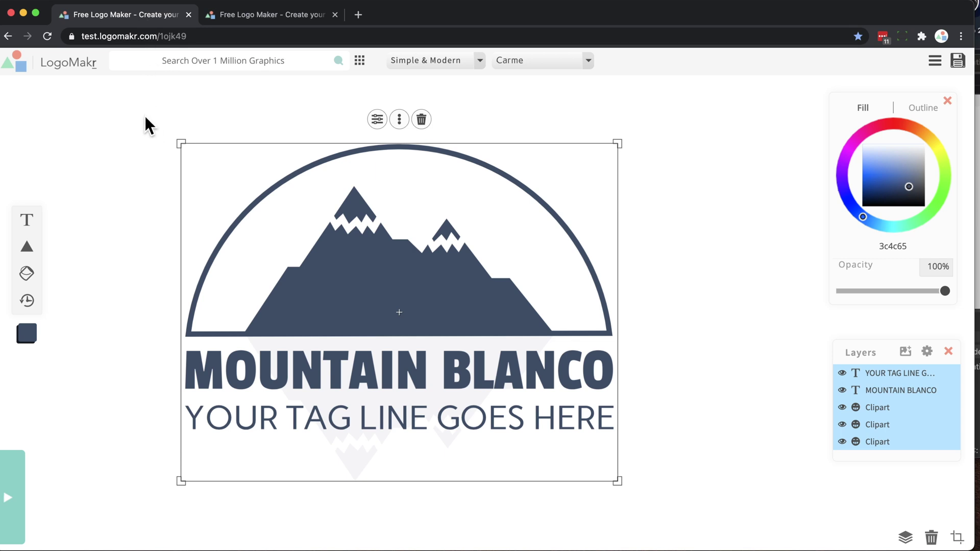
Marquee-select the whole logo and shrink it around its centre, consulting the checklist page
drag(142, 116, 766, 498)
drag(621, 483, 592, 437)
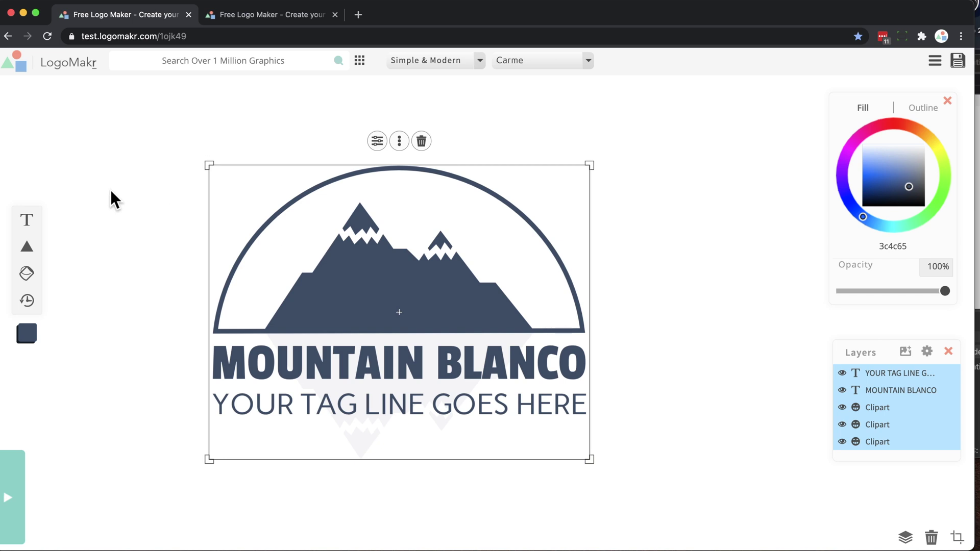
click(261, 20)
click(366, 308)
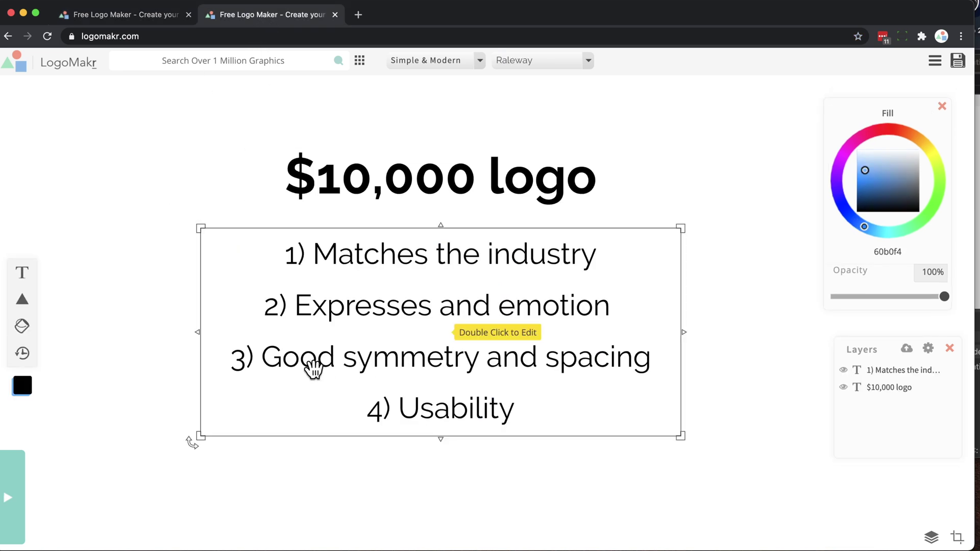
click(316, 179)
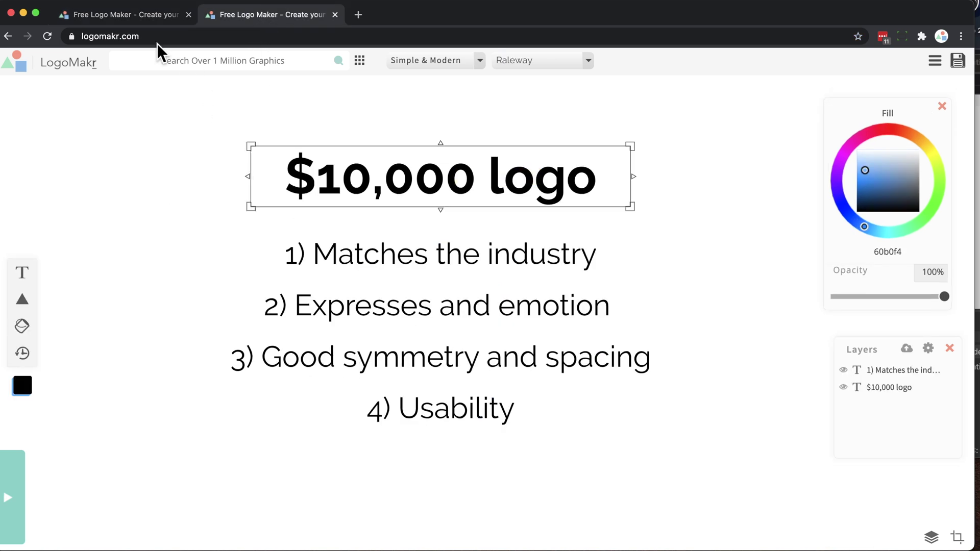
click(118, 13)
Reselect all logo layers and rescale the group to about 501 × 388 px, centred on the canvas
click(194, 369)
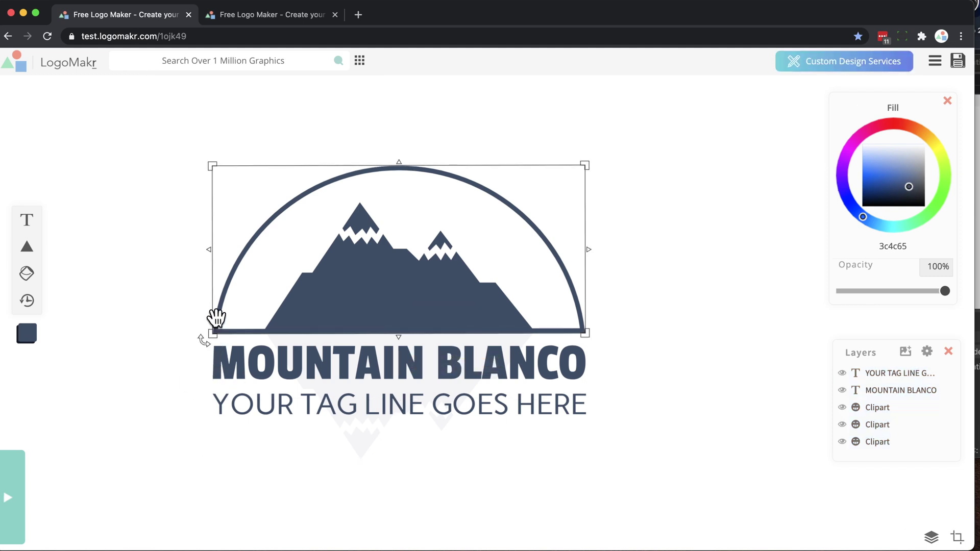
click(222, 369)
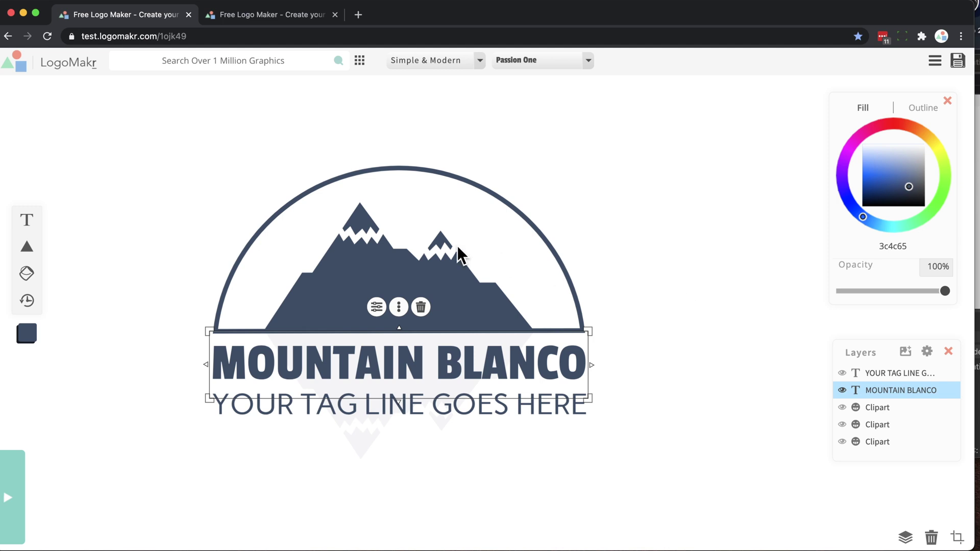
click(391, 219)
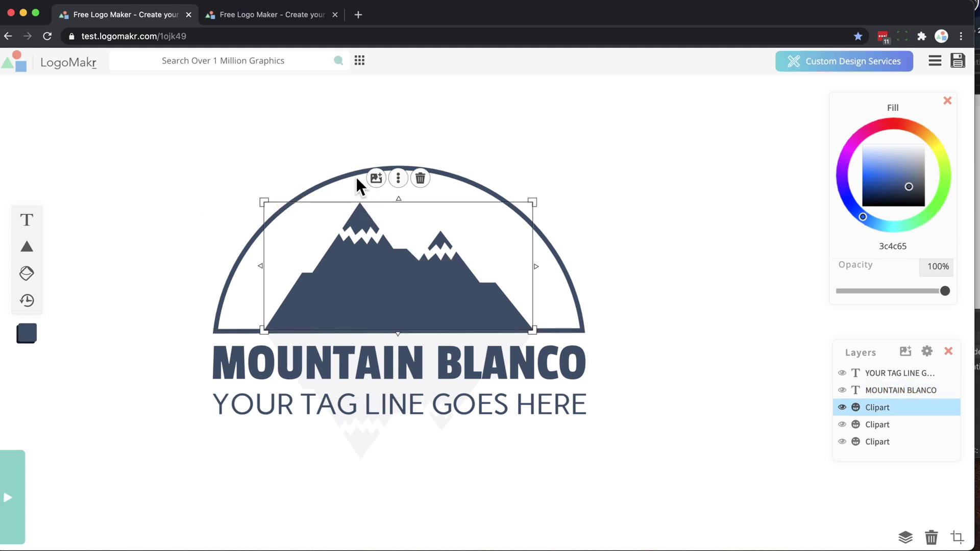
click(225, 147)
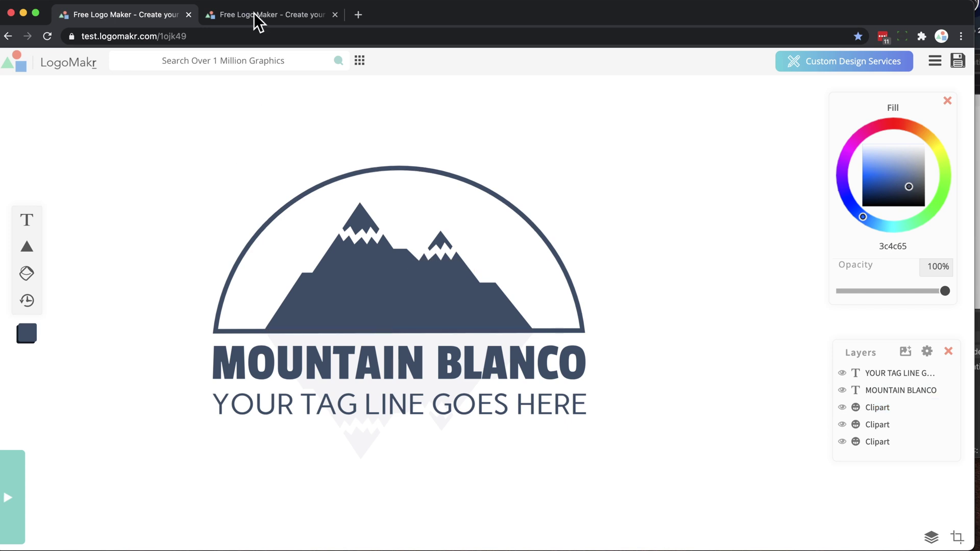
click(253, 13)
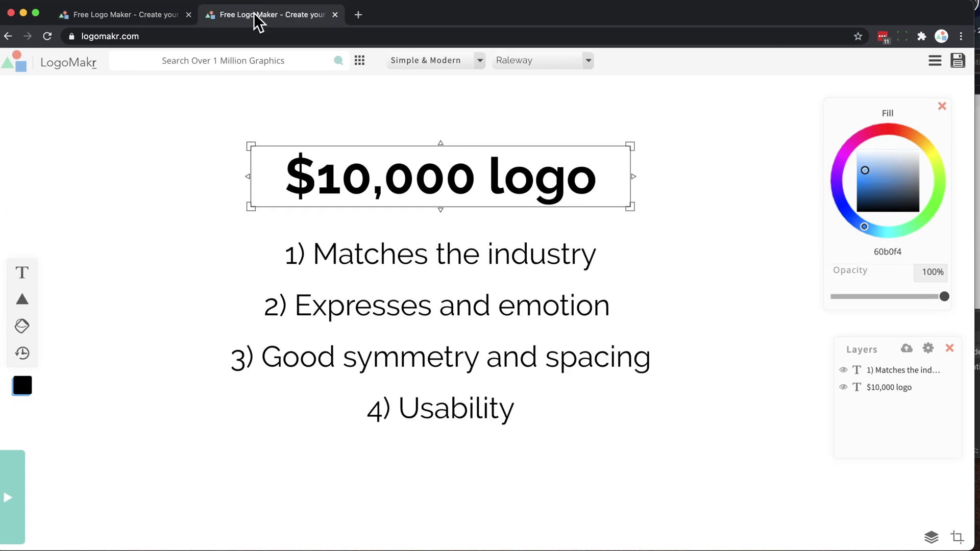
click(129, 16)
drag(656, 124, 319, 429)
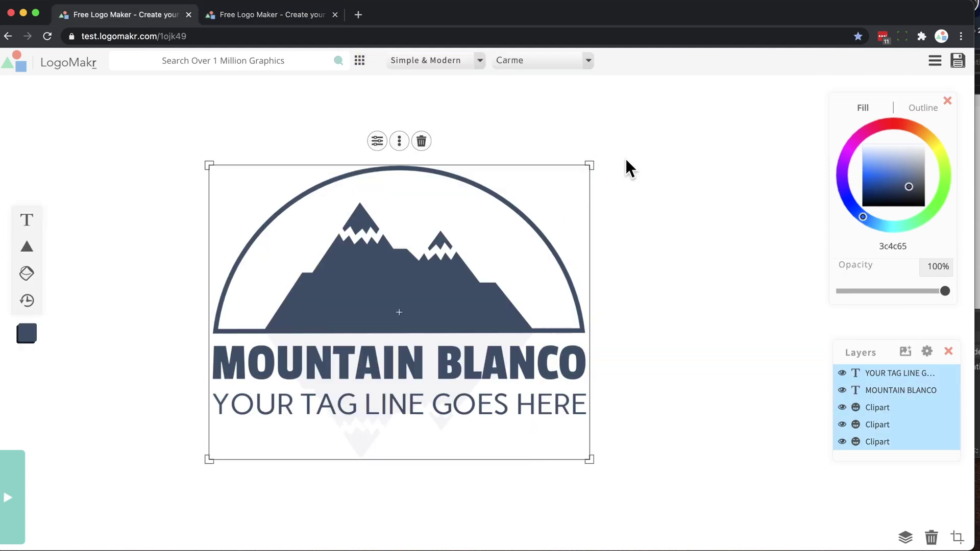
drag(587, 159, 566, 245)
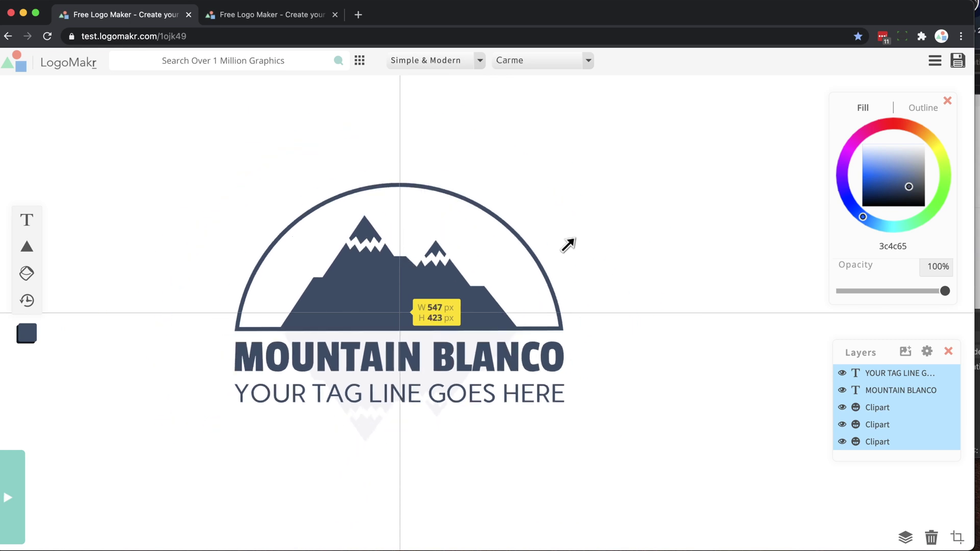